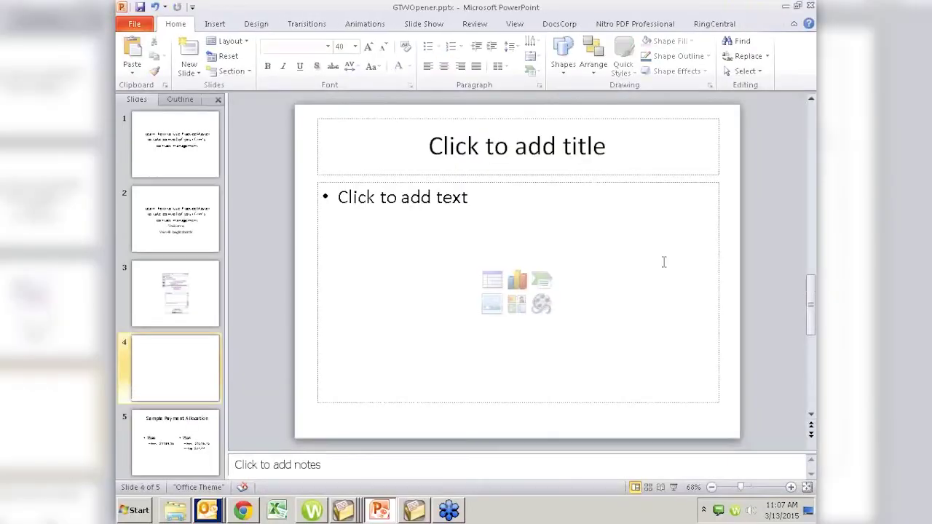
# - Close the PowerPoint presentation without saving and show PracticeMaster's list of all contacts
pyautogui.hotkey('alt', 'f')
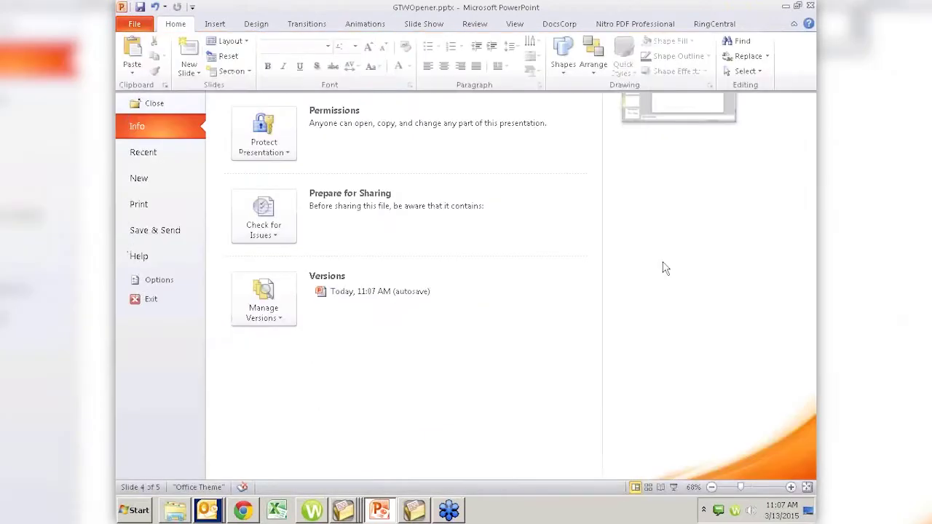
pyautogui.press('c')
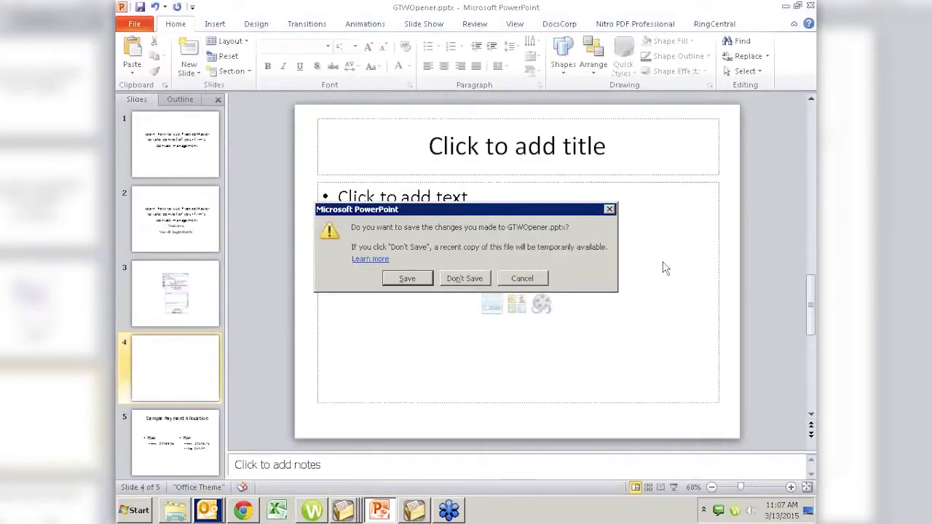
pyautogui.click(466, 278)
pyautogui.hotkey('alt', 'Tab')
pyautogui.hotkey('alt', 'Tab')
pyautogui.hotkey('alt', 'Tab')
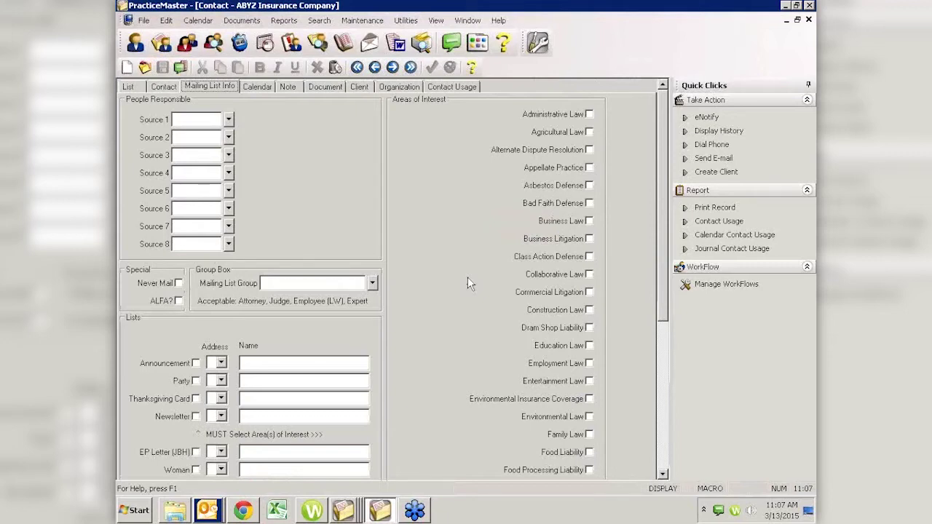
pyautogui.click(138, 87)
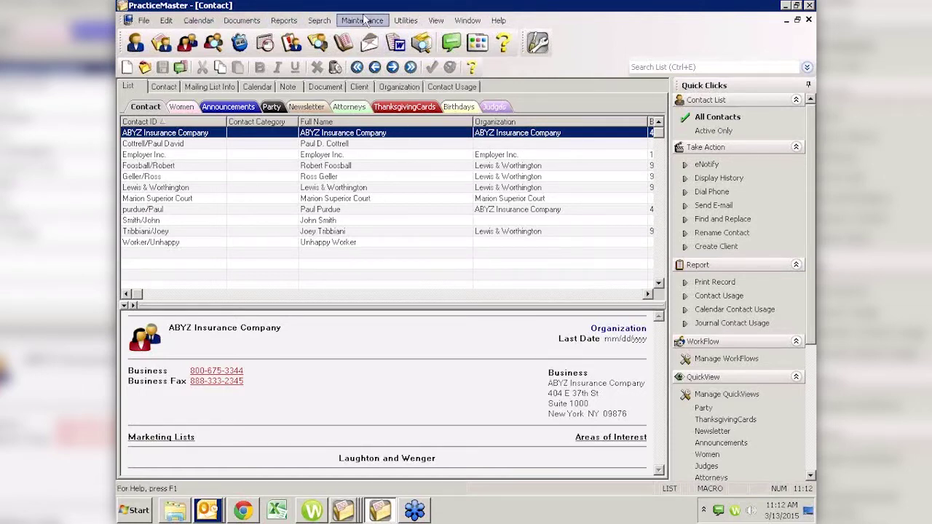
# - Select Employer Inc. from the client list and show its People tab
pyautogui.click(464, 20)
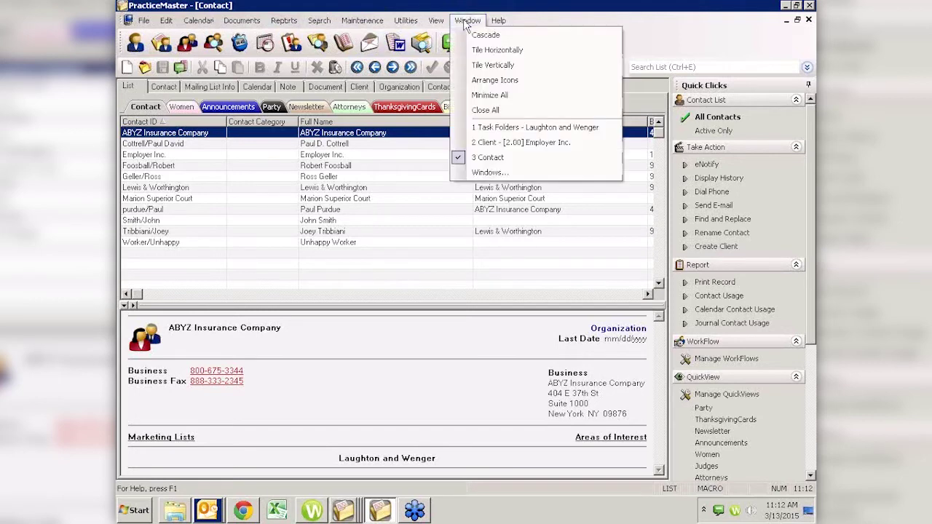
pyautogui.click(492, 143)
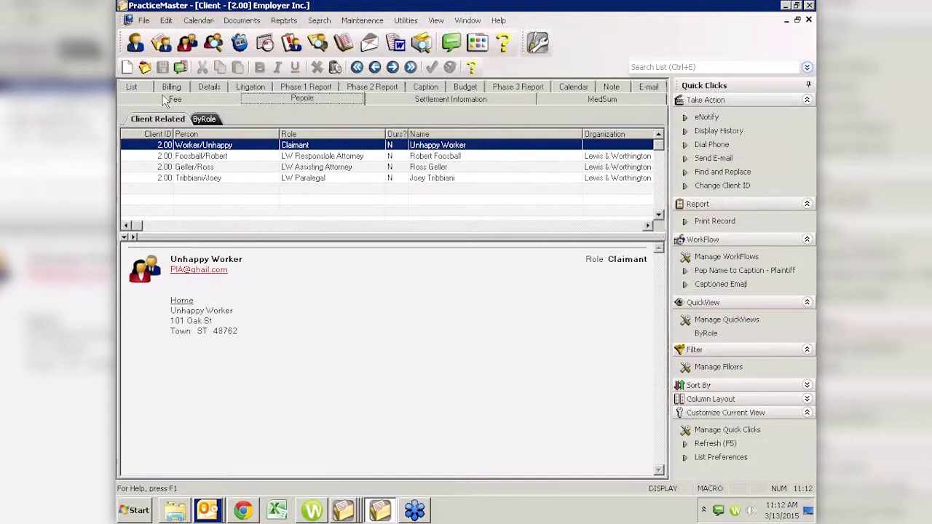
pyautogui.click(132, 87)
pyautogui.click(220, 145)
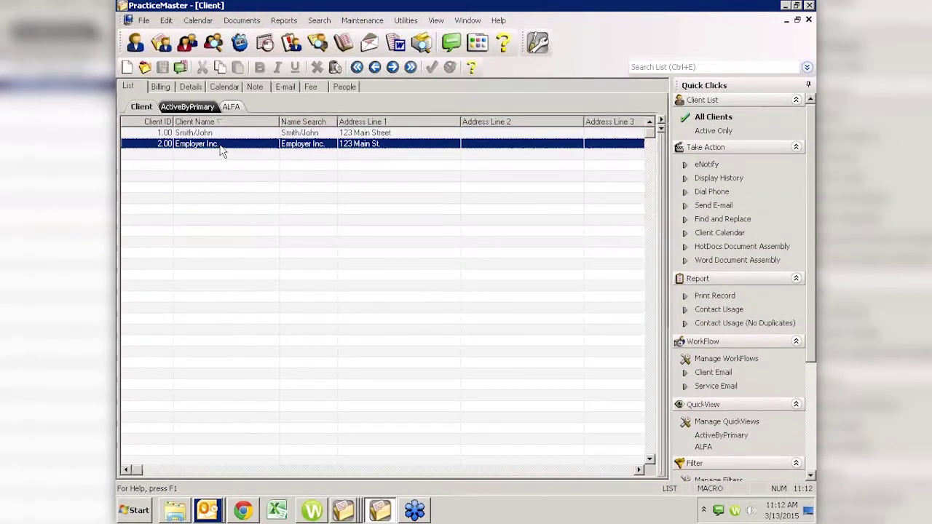
pyautogui.click(344, 87)
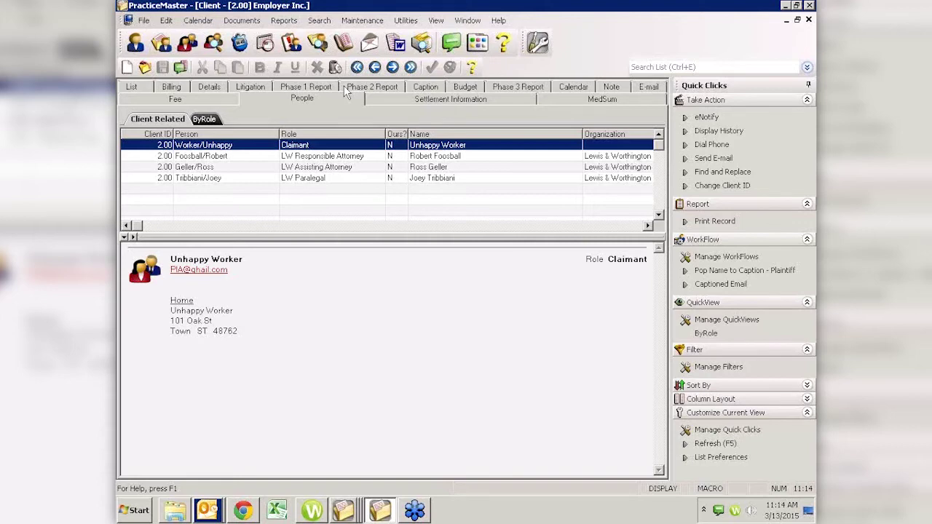
# - Open the ABYZ Insurance Company contact from the contact list and view its empty Note tab
pyautogui.click(467, 20)
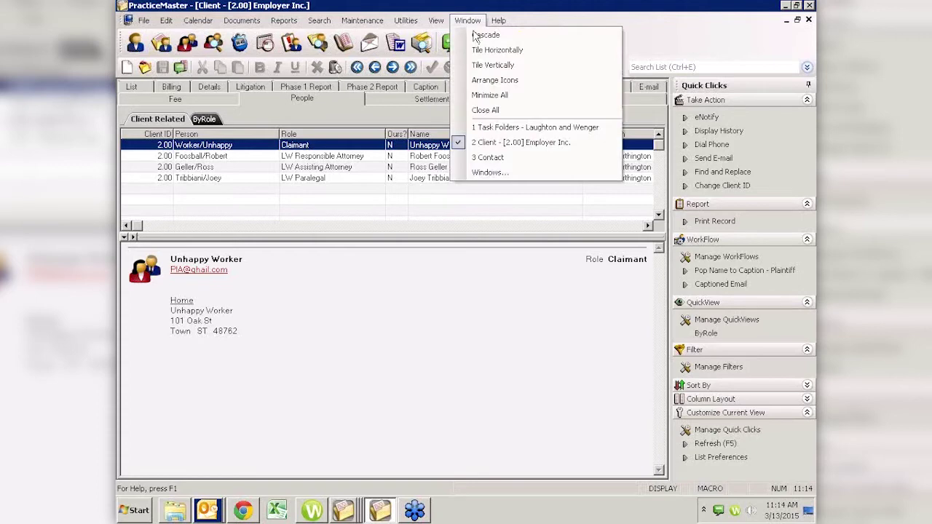
pyautogui.click(493, 159)
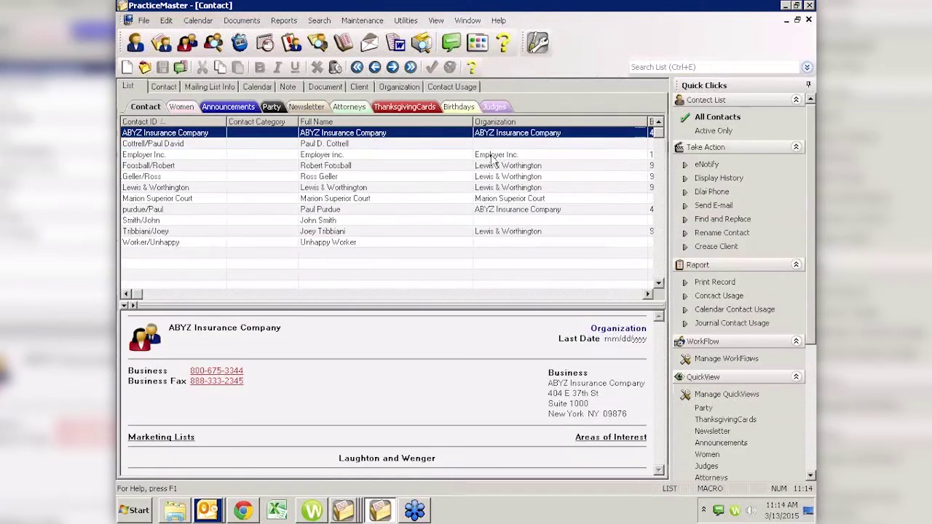
pyautogui.doubleClick(361, 209)
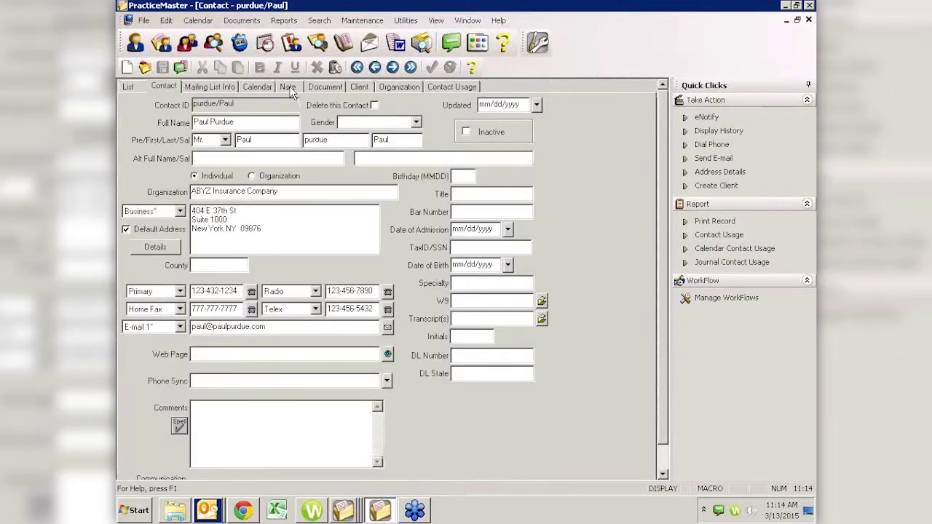
pyautogui.click(288, 88)
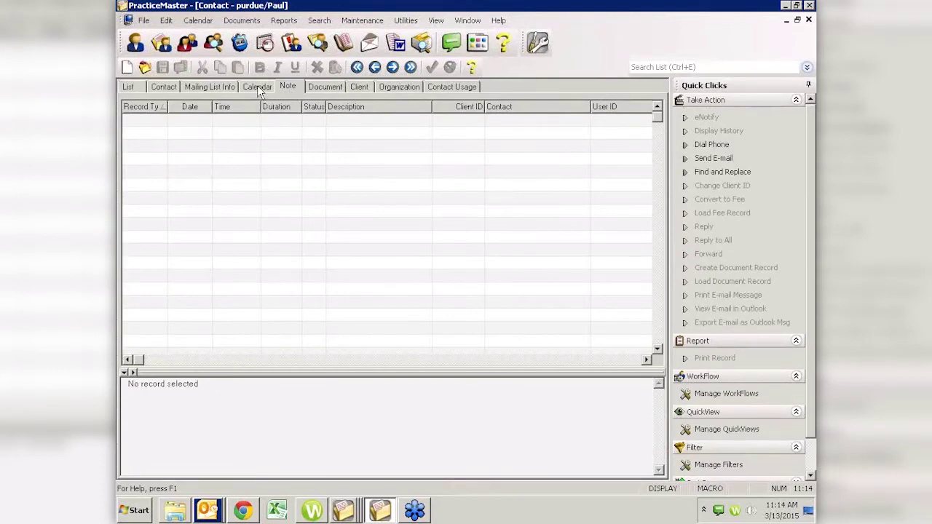
# - Review the contact's Calendar and Document tabs, ending on the Client tab showing Employer Inc
pyautogui.click(258, 86)
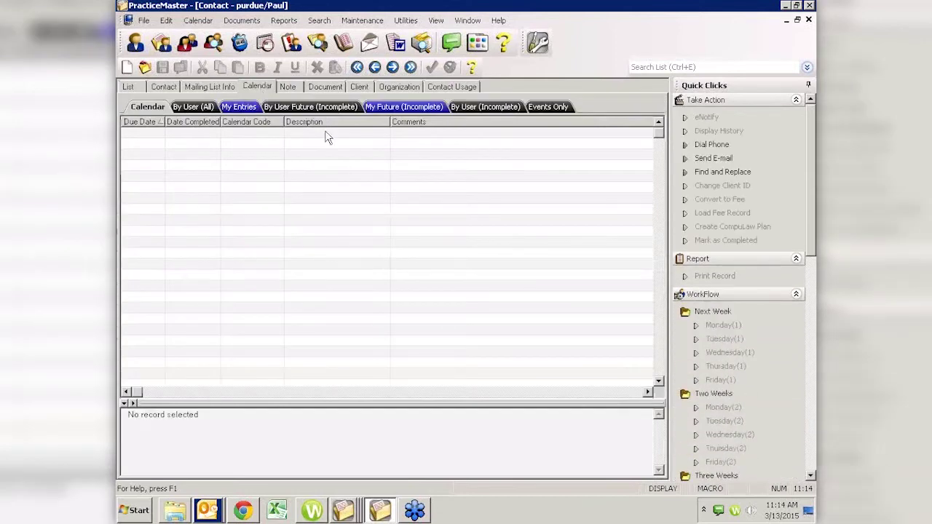
pyautogui.click(329, 84)
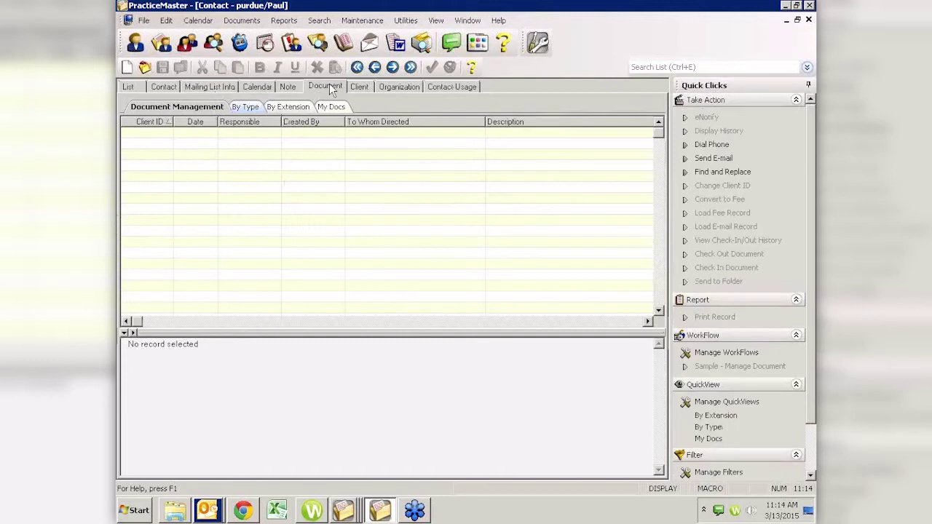
pyautogui.click(359, 87)
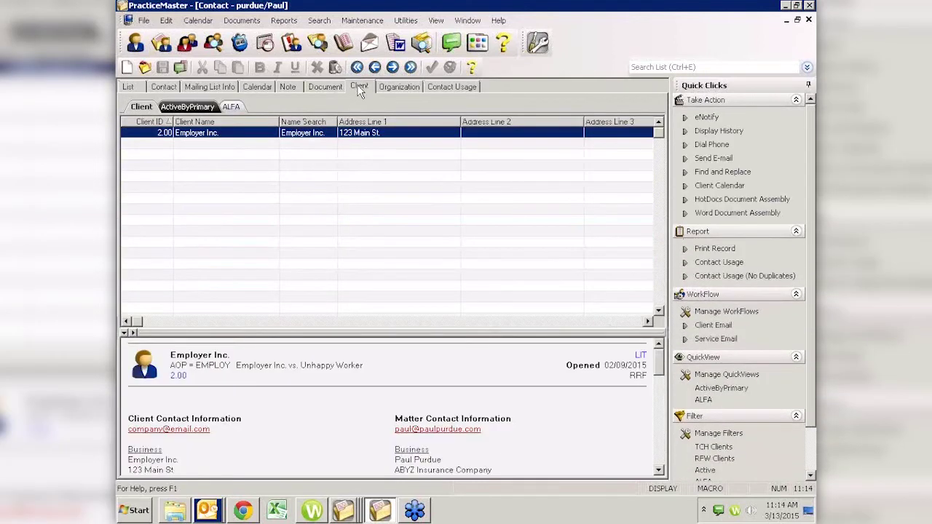
# - Check the contact's Contact Usage and Organization tabs, then view its Mailing List Info
pyautogui.click(451, 86)
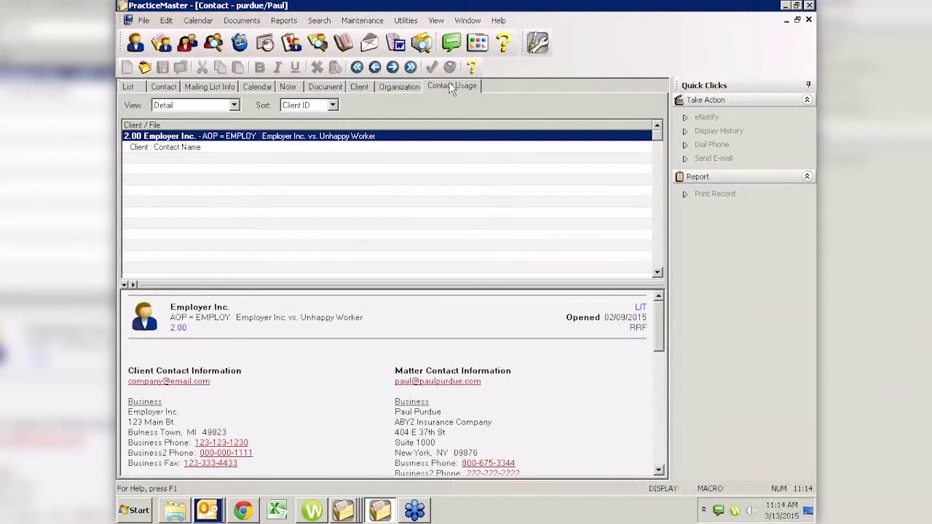
pyautogui.click(399, 86)
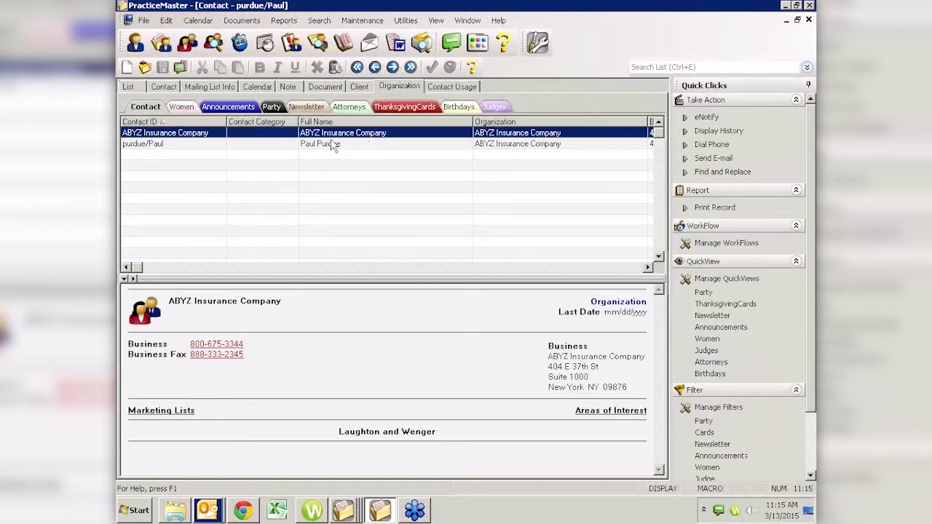
pyautogui.click(199, 84)
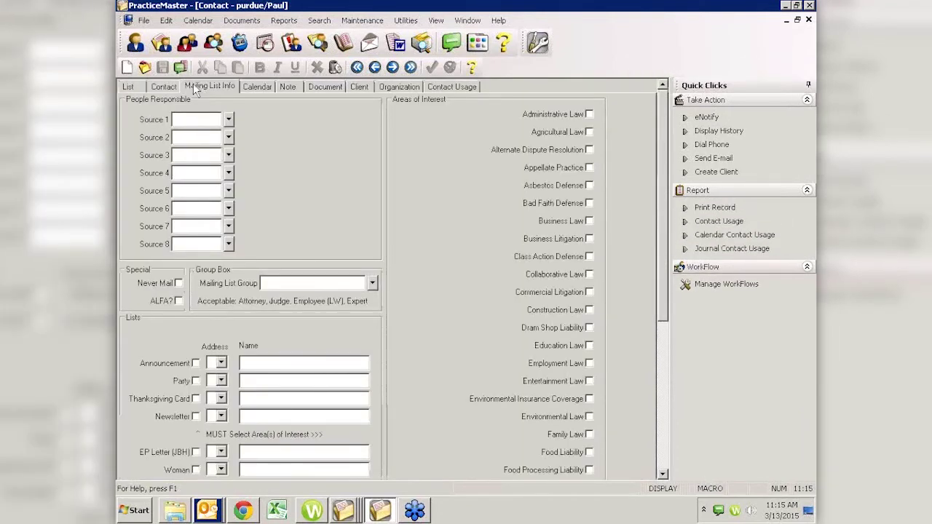
# - Return to the Contact tab showing the ABYZ contact's address, phone numbers and e-mail
pyautogui.click(163, 86)
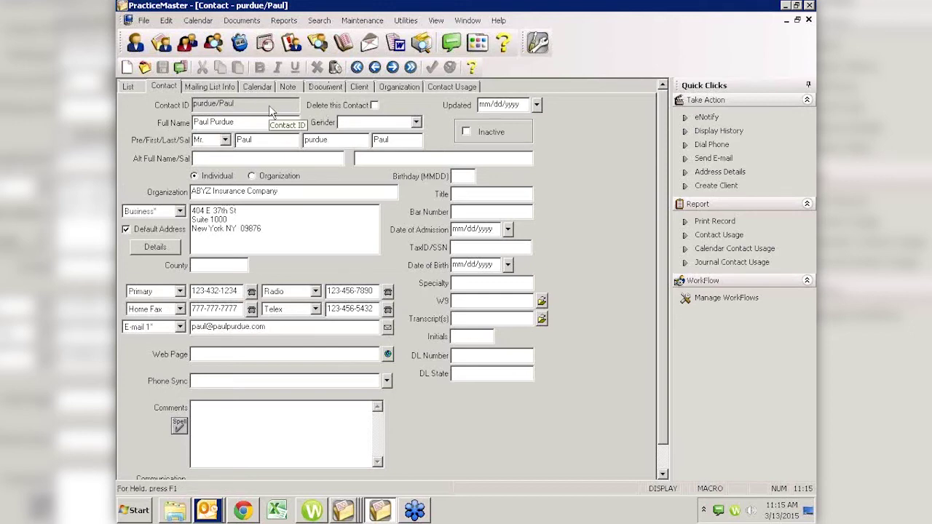
# - Bring the Employer Inc. client window's People tab to the front from the Window menu
pyautogui.click(463, 20)
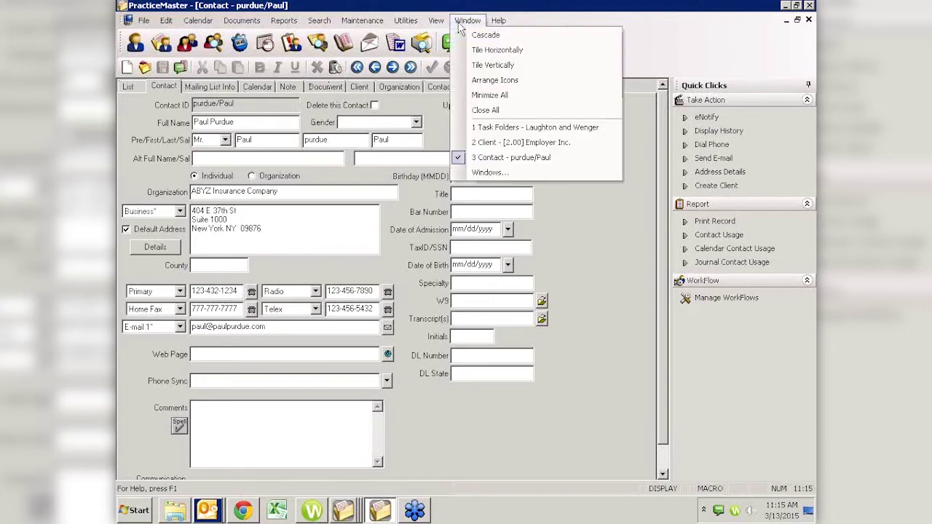
pyautogui.click(495, 143)
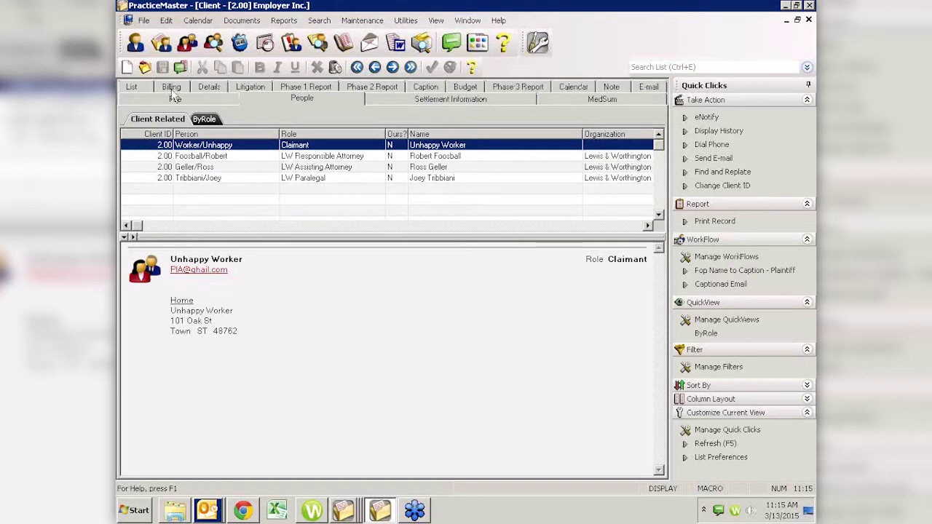
pyautogui.click(468, 22)
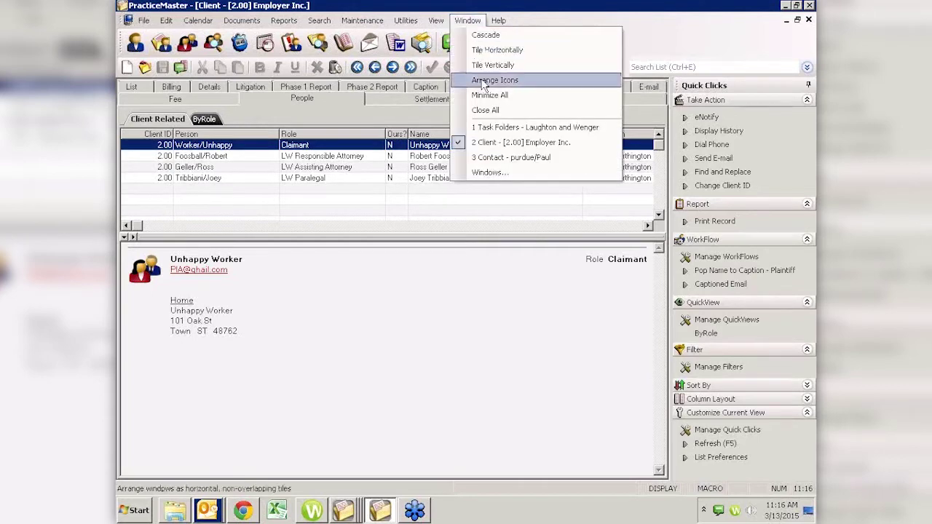
# - Switch back to the ABYZ Insurance Company contact's record window
pyautogui.click(489, 157)
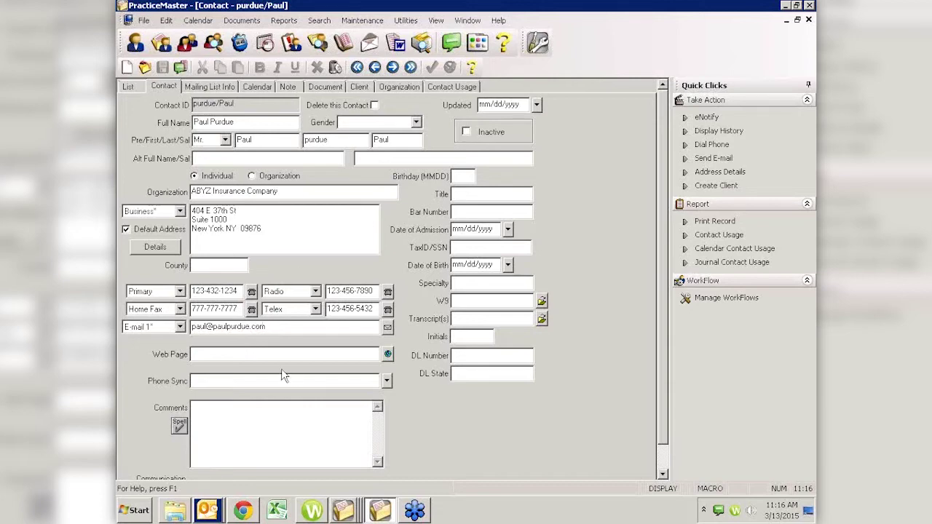
# - Tick one staff user in the Multiple User/Group Lookup for the contact's Phone Sync
pyautogui.click(387, 381)
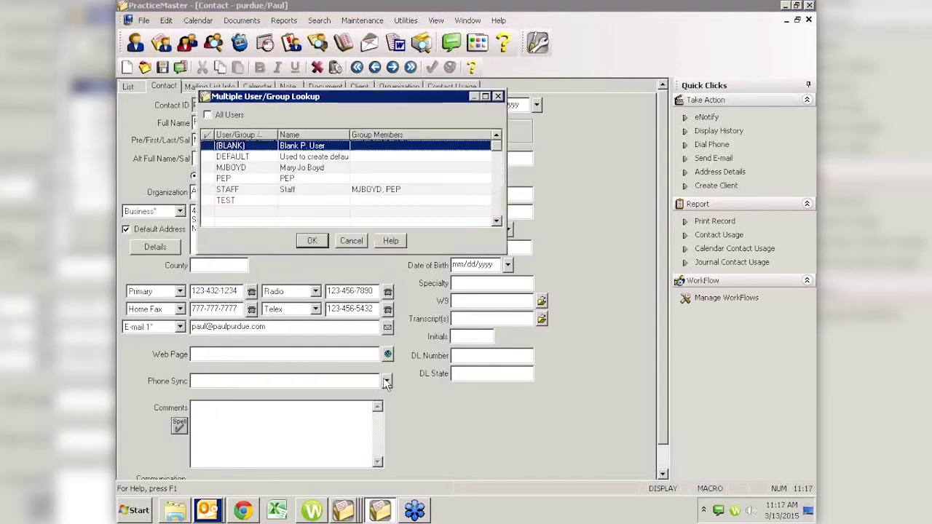
pyautogui.click(208, 169)
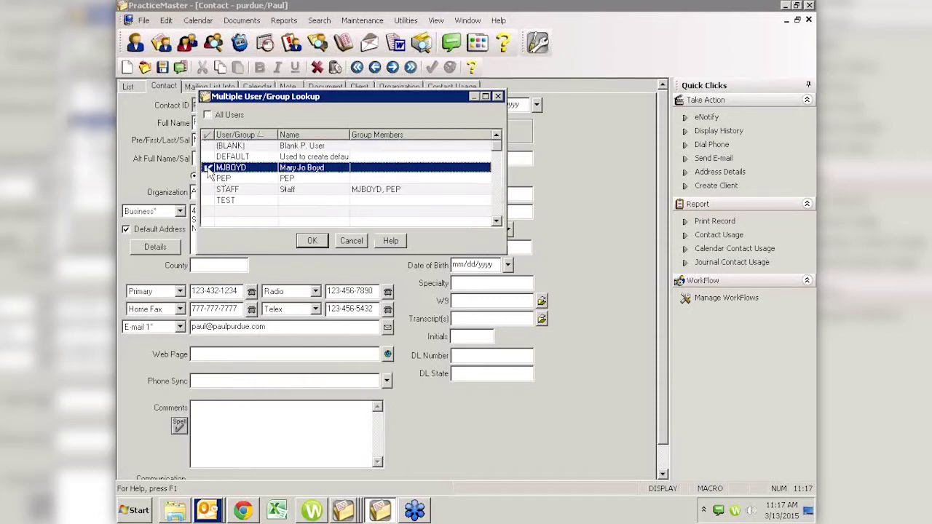
pyautogui.click(312, 240)
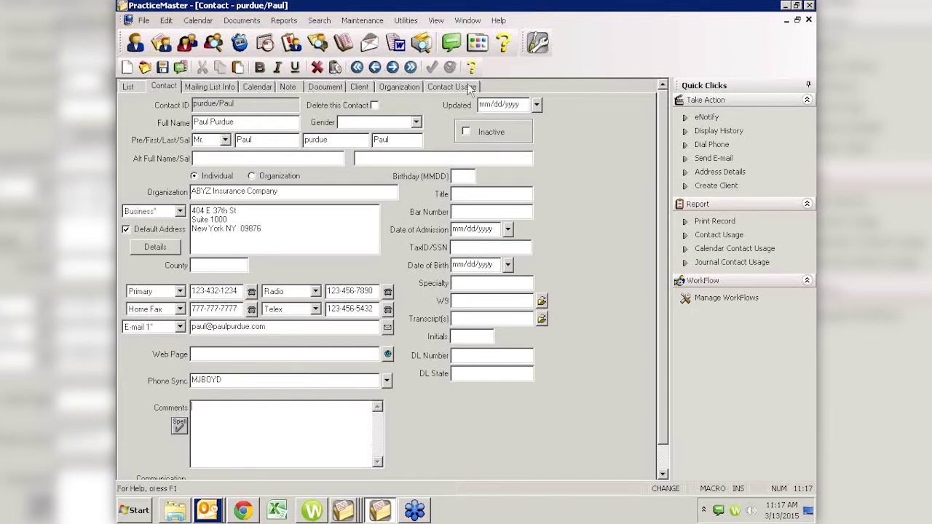
# - On Mailing List Info, pick a staff user from User/Group Lookup as Source 1
pyautogui.click(211, 88)
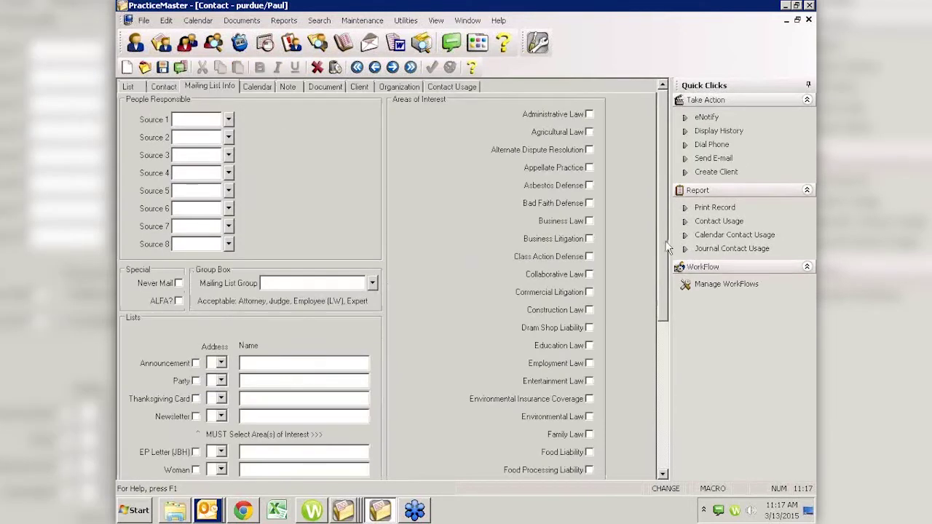
pyautogui.moveTo(664, 249); pyautogui.dragTo(658, 315)
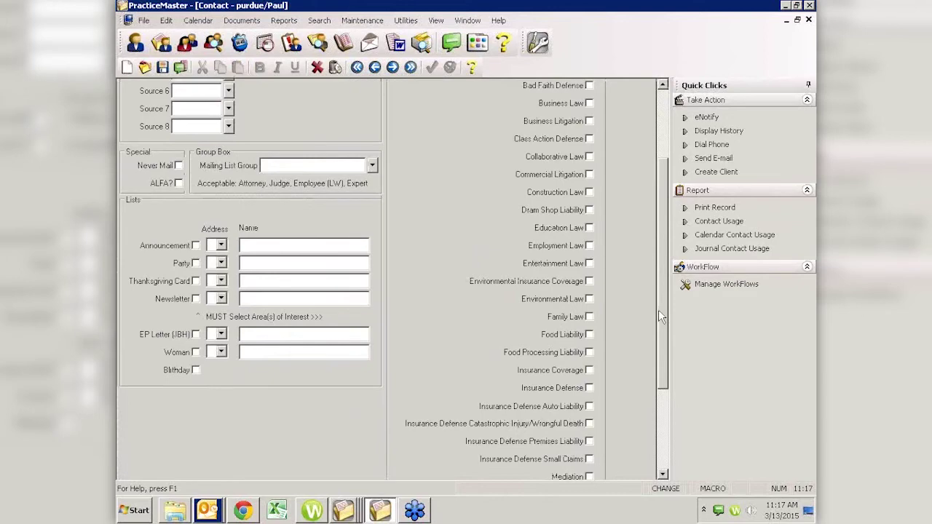
pyautogui.moveTo(658, 309); pyautogui.dragTo(669, 201)
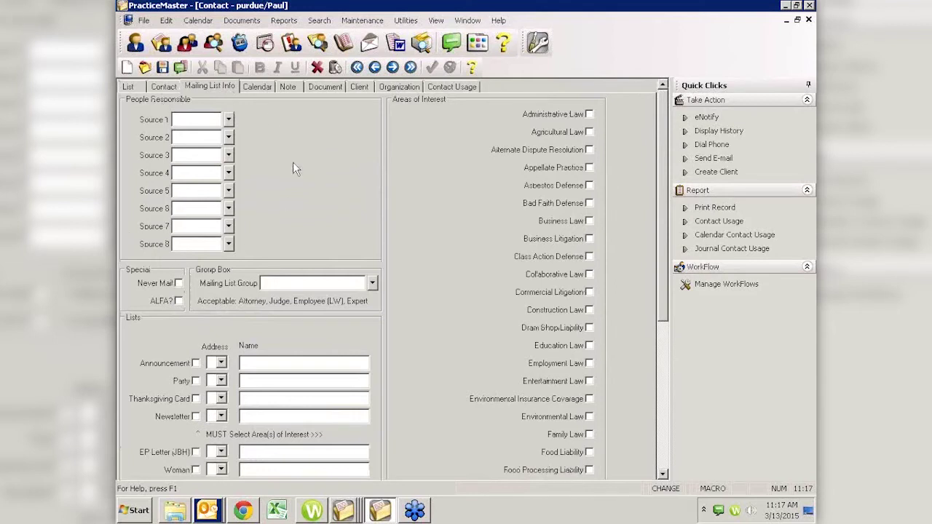
pyautogui.click(229, 121)
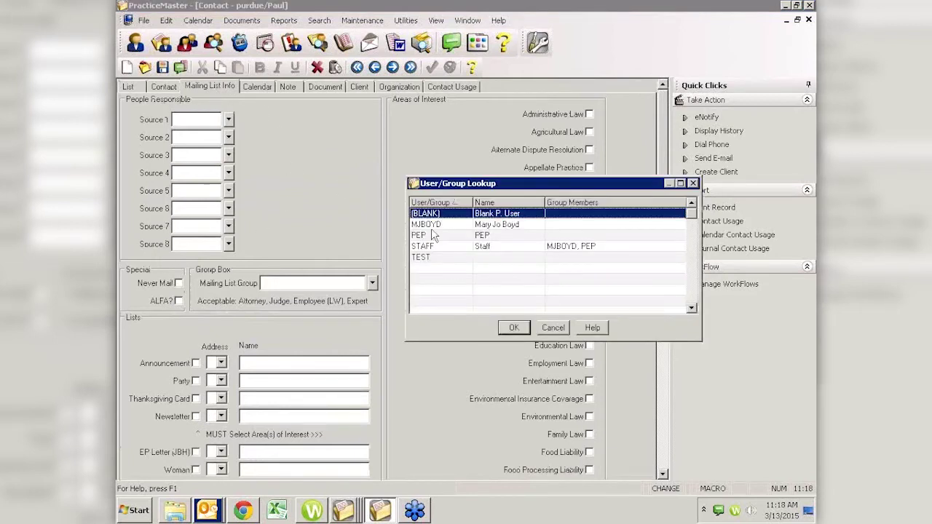
pyautogui.doubleClick(484, 225)
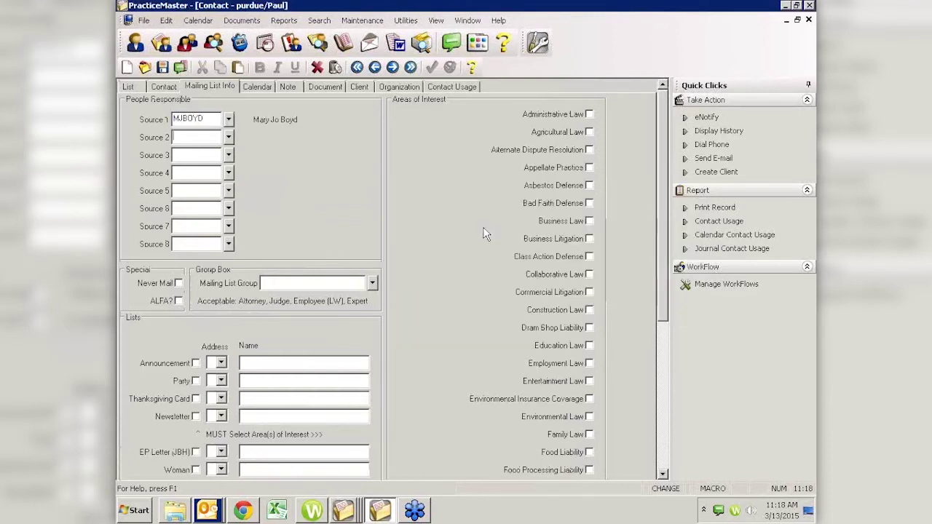
pyautogui.click(163, 87)
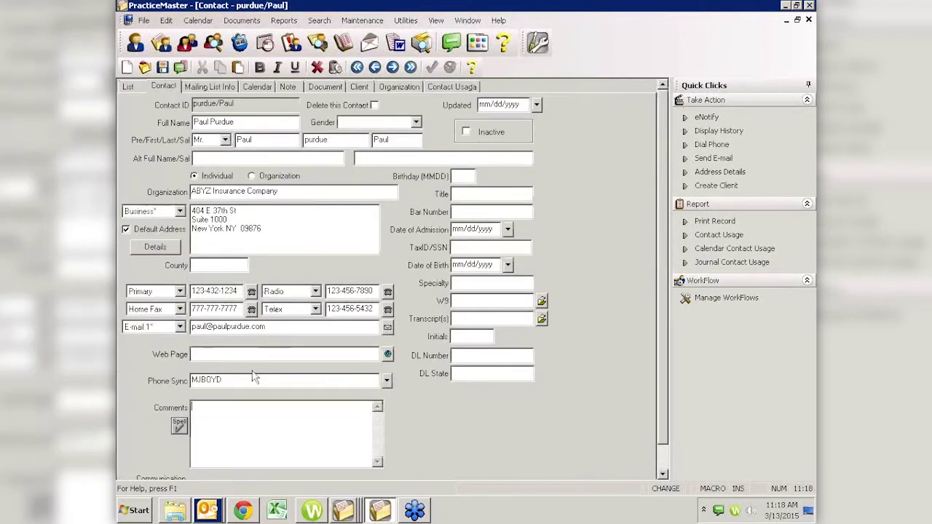
pyautogui.click(197, 89)
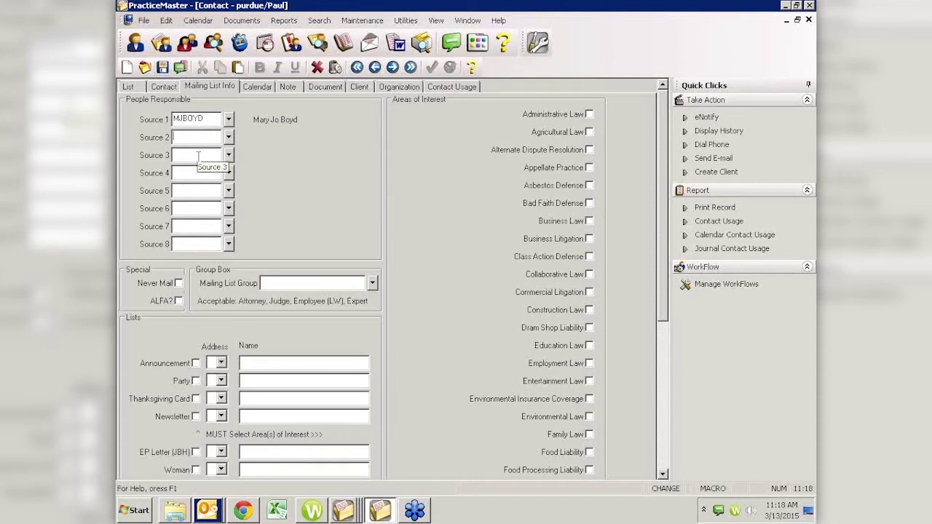
pyautogui.click(163, 87)
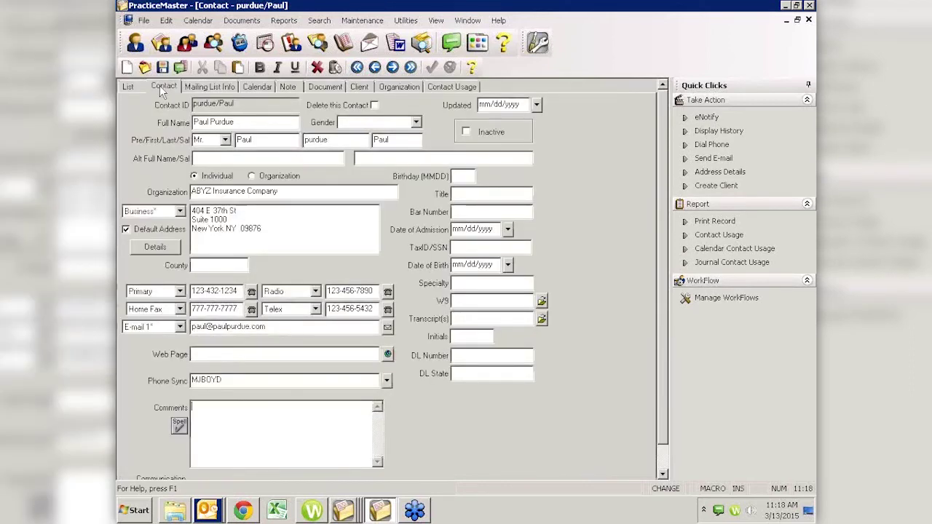
pyautogui.click(209, 88)
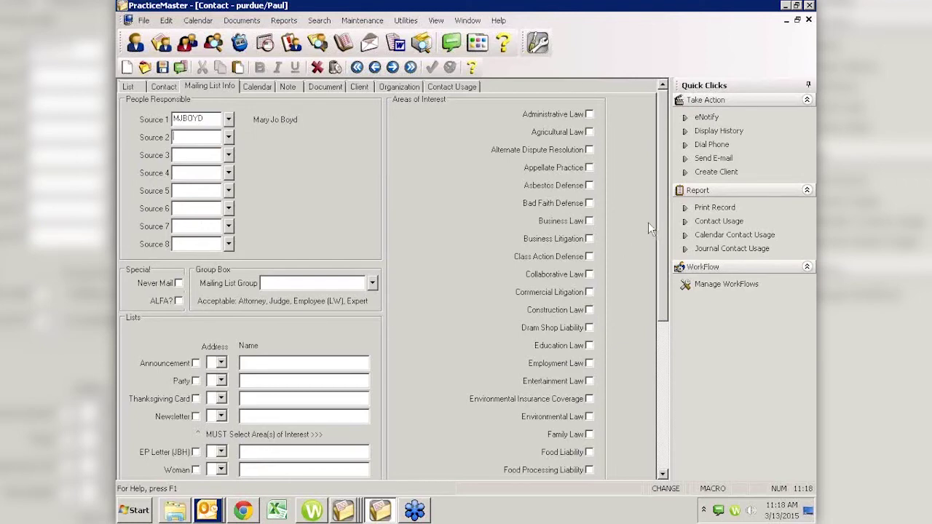
# - Tick Asbestos Defense and Employment Law under Areas of Interest on the Mailing List Info tab
pyautogui.moveTo(661, 245); pyautogui.dragTo(661, 292)
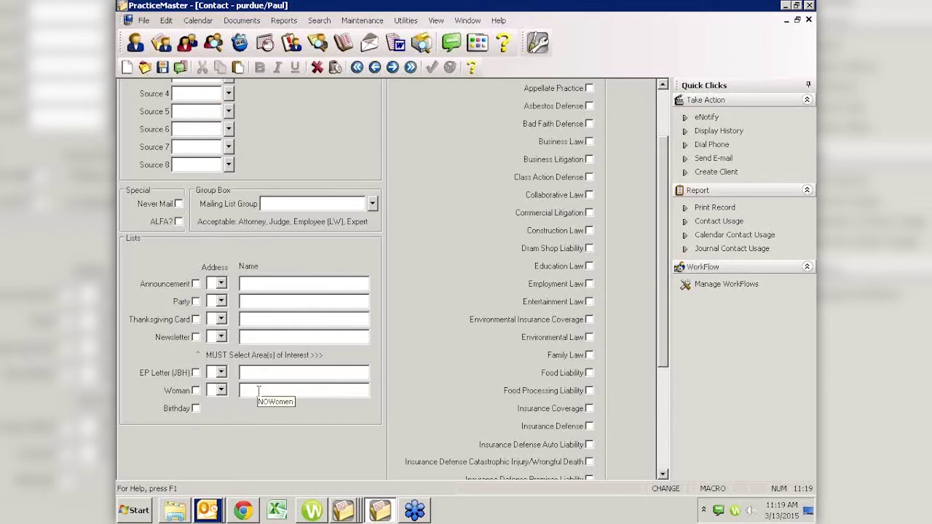
pyautogui.click(662, 108)
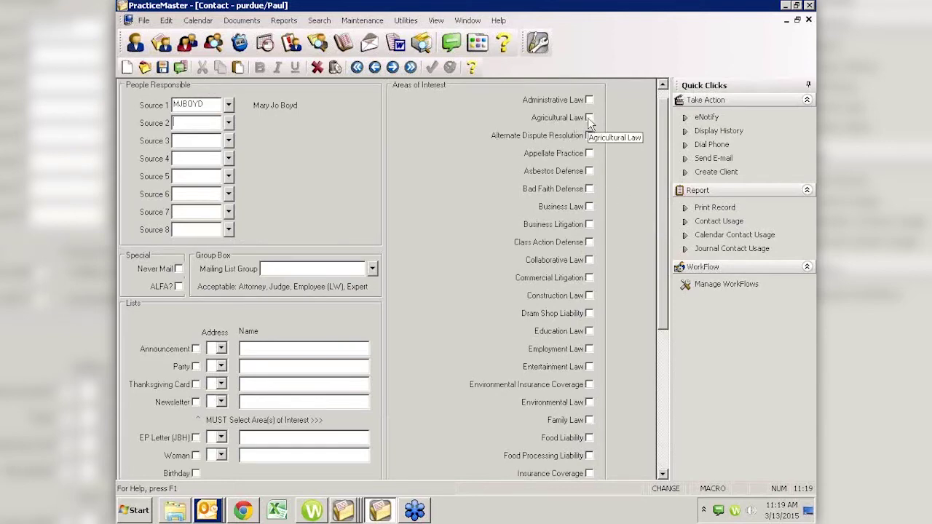
pyautogui.click(588, 172)
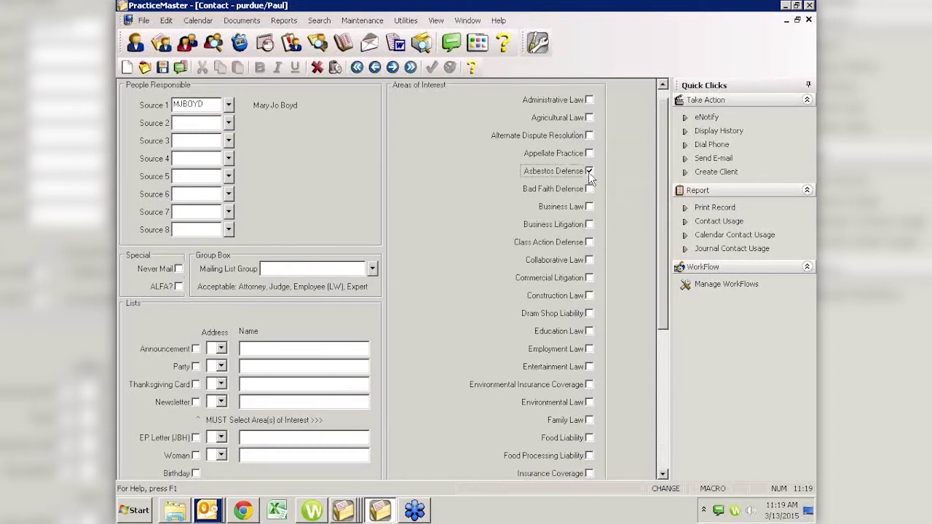
pyautogui.click(589, 349)
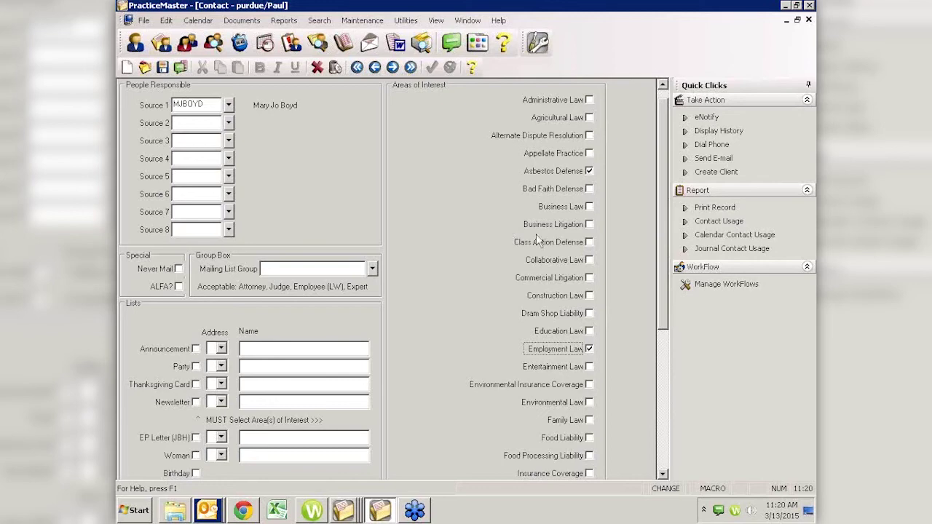
pyautogui.moveTo(667, 305); pyautogui.dragTo(655, 350)
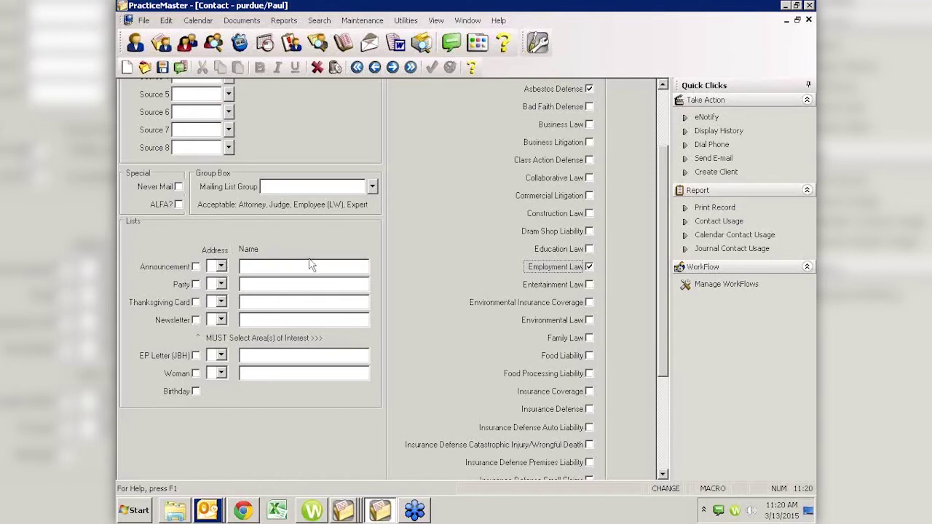
# - Tick the Announcement, Party and Thanksgiving Card checkboxes under Lists for this contact
pyautogui.click(195, 267)
pyautogui.click(195, 285)
pyautogui.click(195, 302)
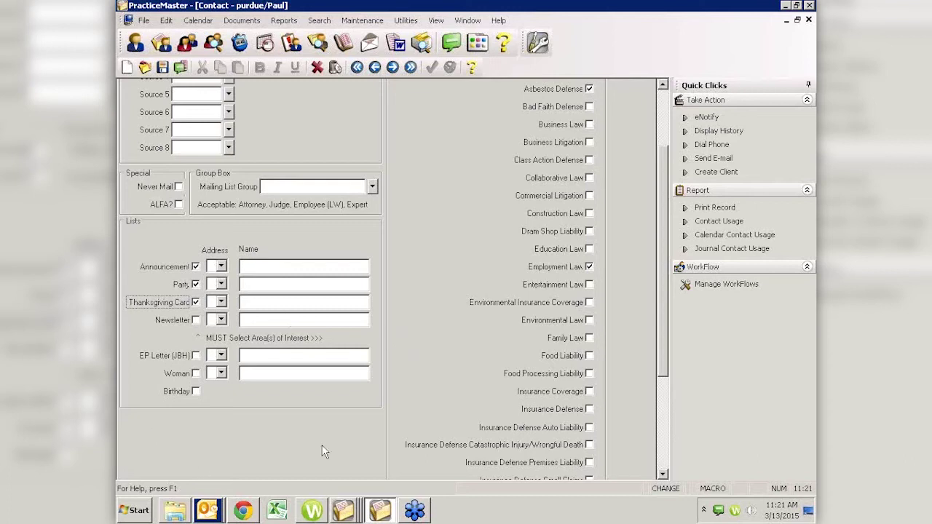
# - Give the Announcement list address code B and the contact-and-staff mailing name
pyautogui.moveTo(313, 512)
pyautogui.click(221, 267)
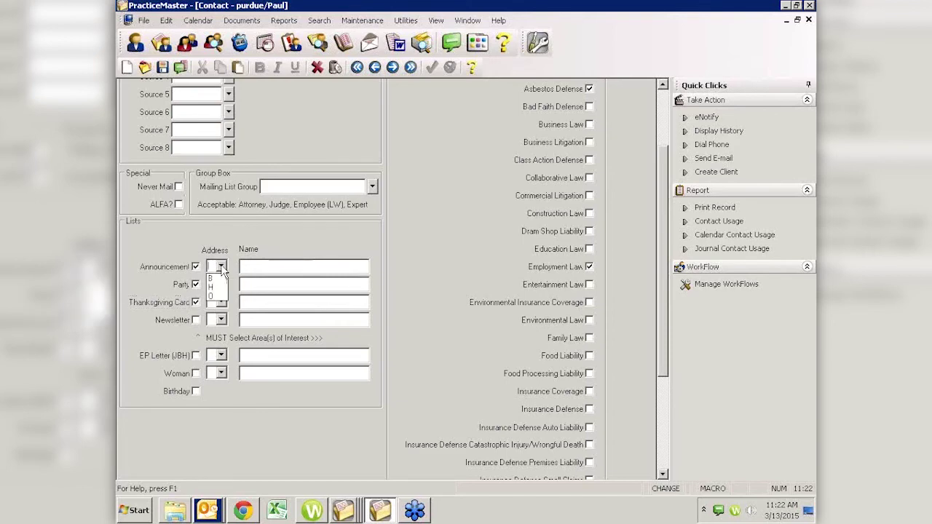
pyautogui.click(217, 278)
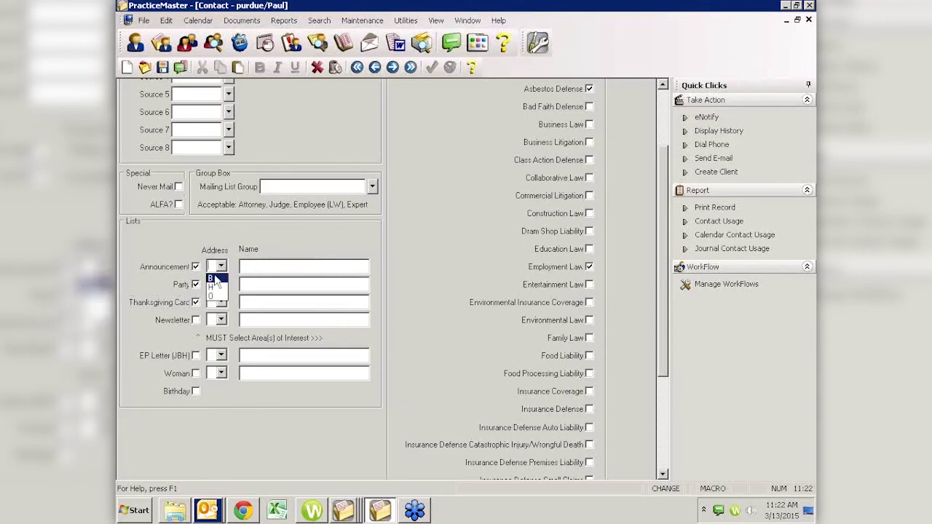
pyautogui.click(258, 268)
pyautogui.write('P')
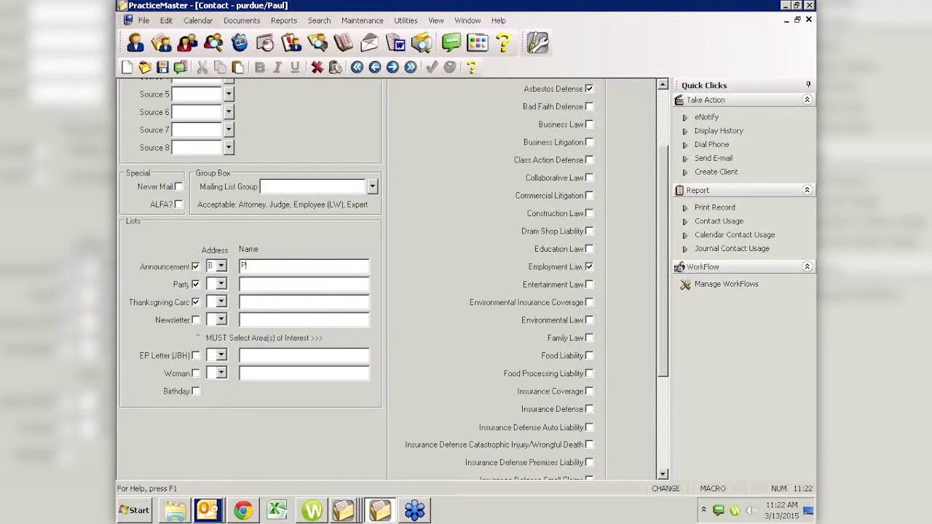
pyautogui.write('aul & Staff')
# - Give the Party list address code H and the couple's mailing name
pyautogui.click(221, 284)
pyautogui.click(217, 310)
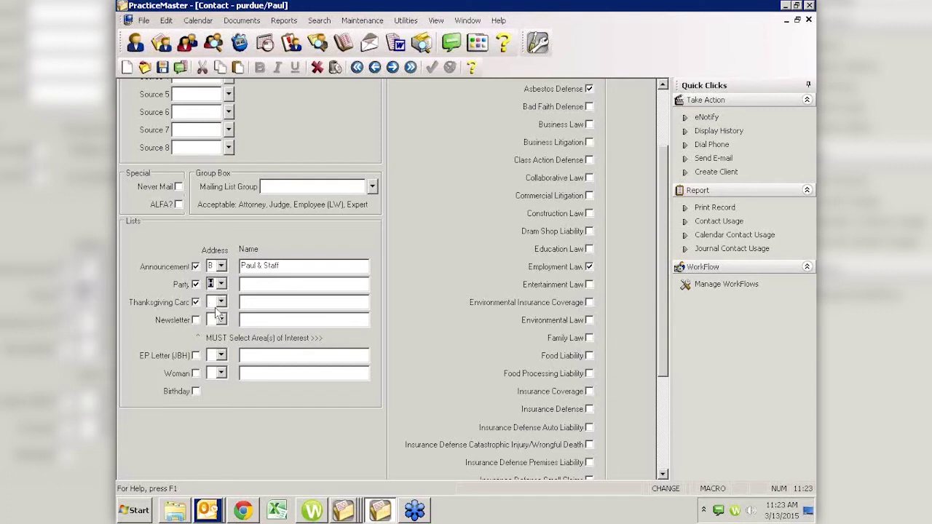
pyautogui.click(260, 284)
pyautogui.write('Paul & Barb Purdue')
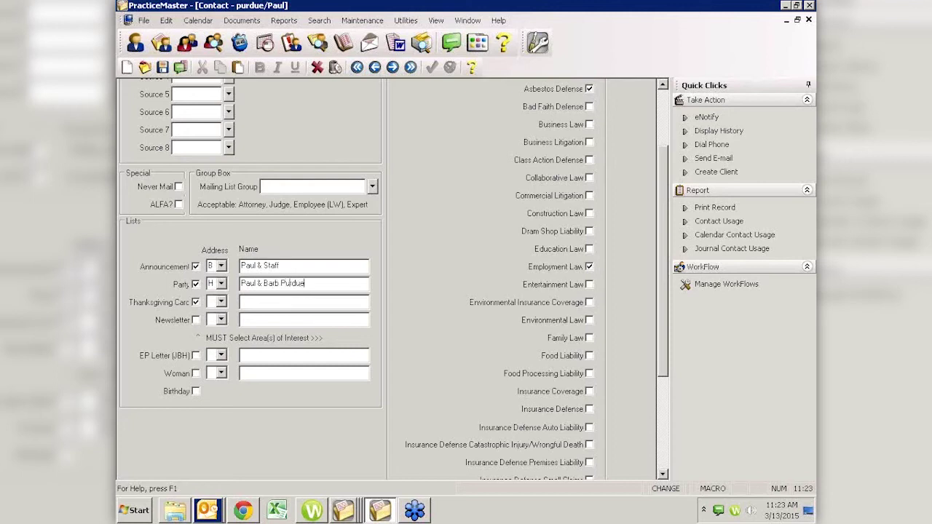
# - Correct the Thanksgiving Card list's invalid address value and enter the contact's mailing name
pyautogui.click(221, 302)
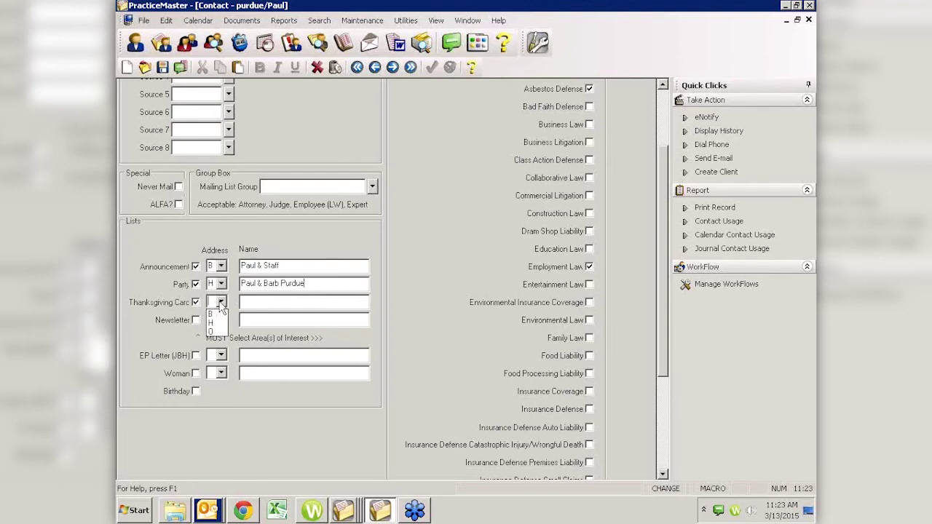
pyautogui.click(217, 314)
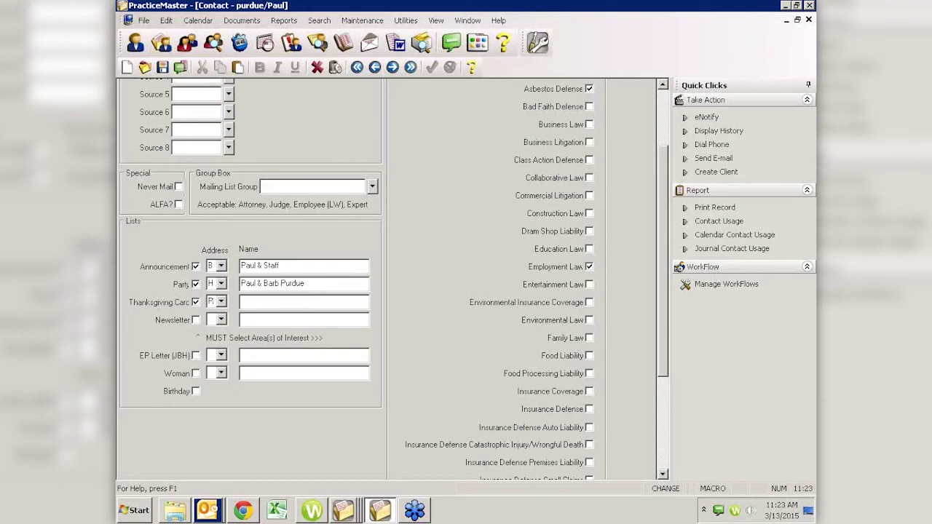
pyautogui.click(258, 304)
pyautogui.click(532, 281)
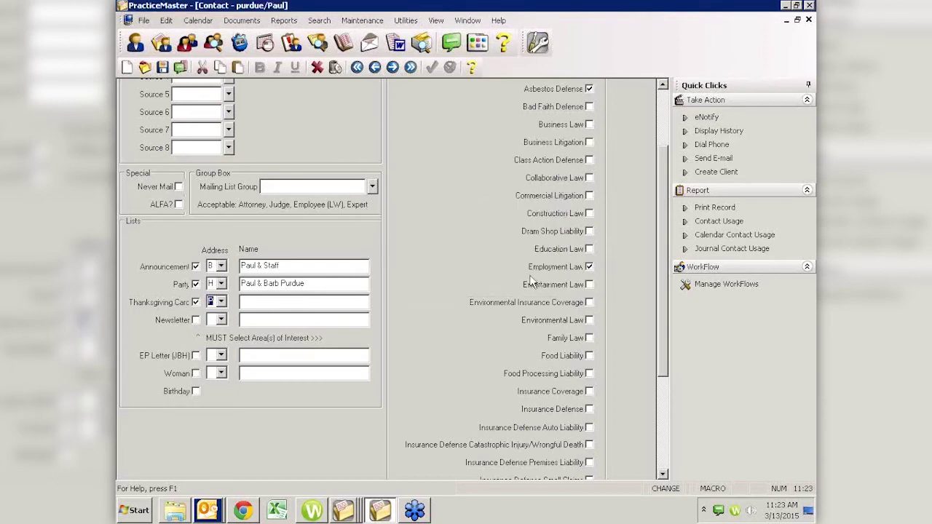
pyautogui.write('h')
pyautogui.press('Tab')
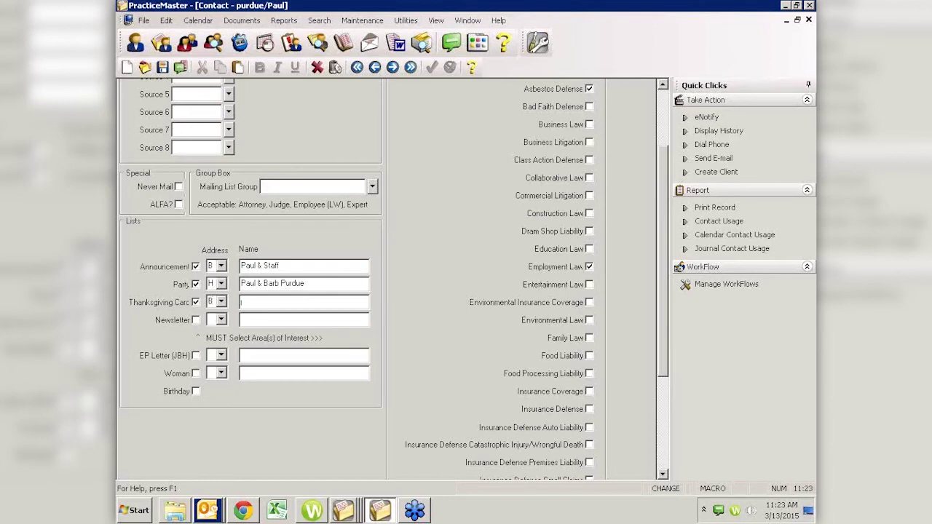
pyautogui.write('Paul Purdue')
pyautogui.press('Left')
pyautogui.press('Left')
pyautogui.press('Left')
pyautogui.scroll(3, 662, 191)
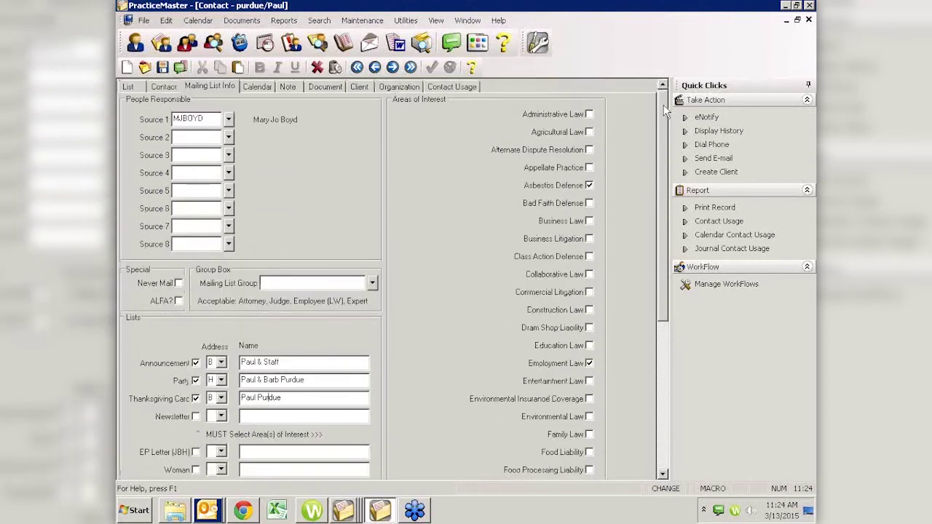
pyautogui.click(165, 88)
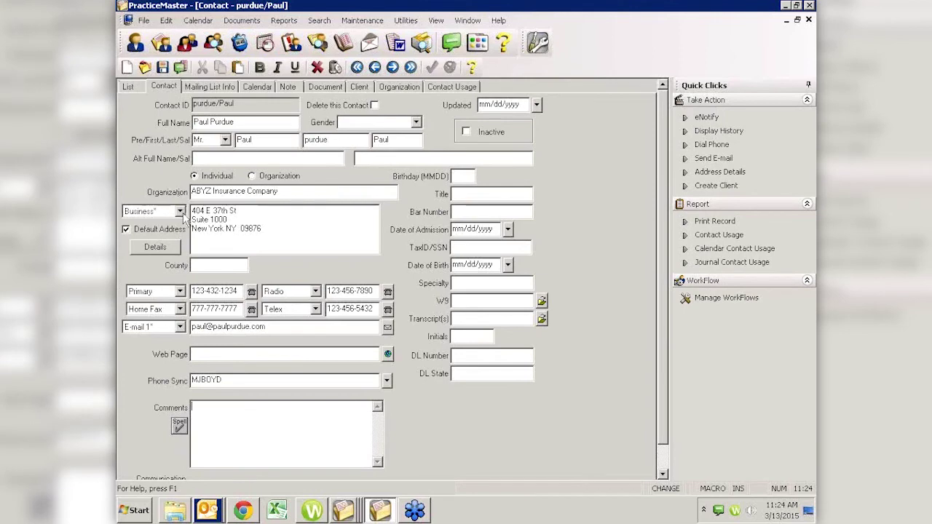
pyautogui.click(181, 215)
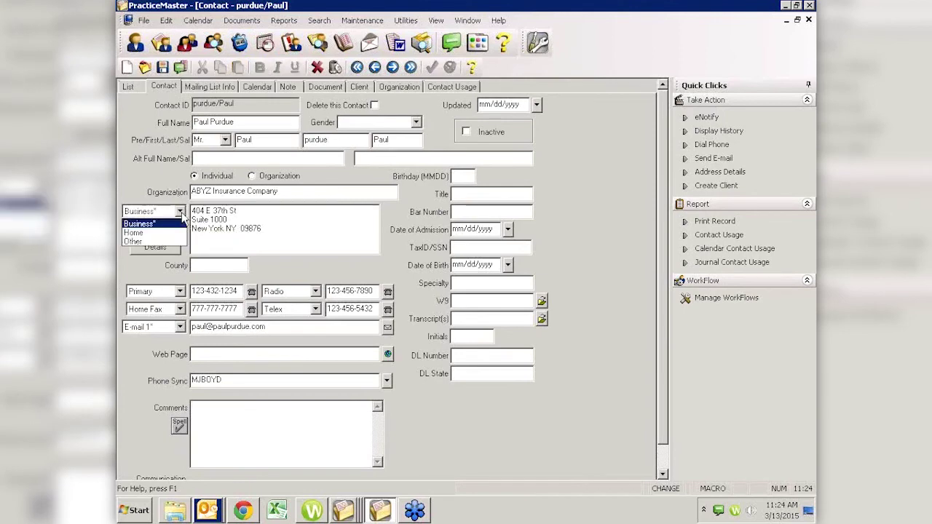
pyautogui.click(262, 218)
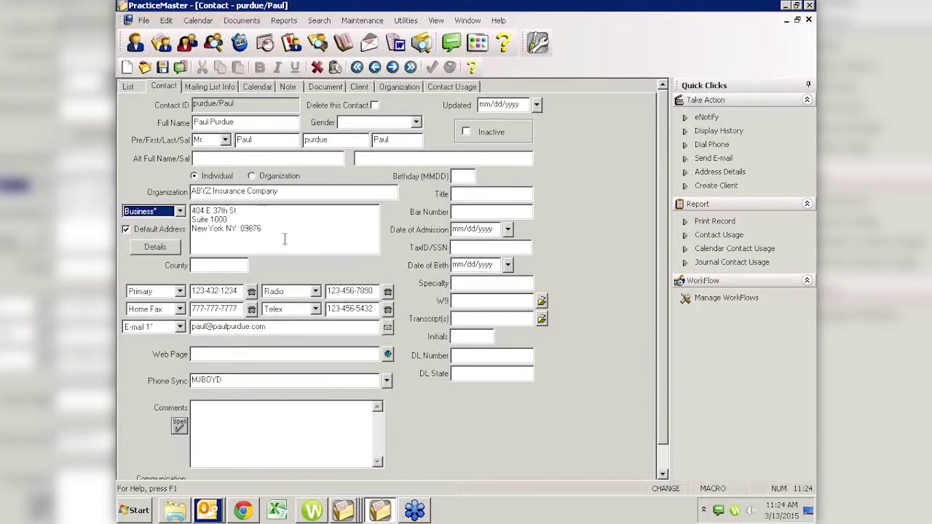
pyautogui.click(210, 87)
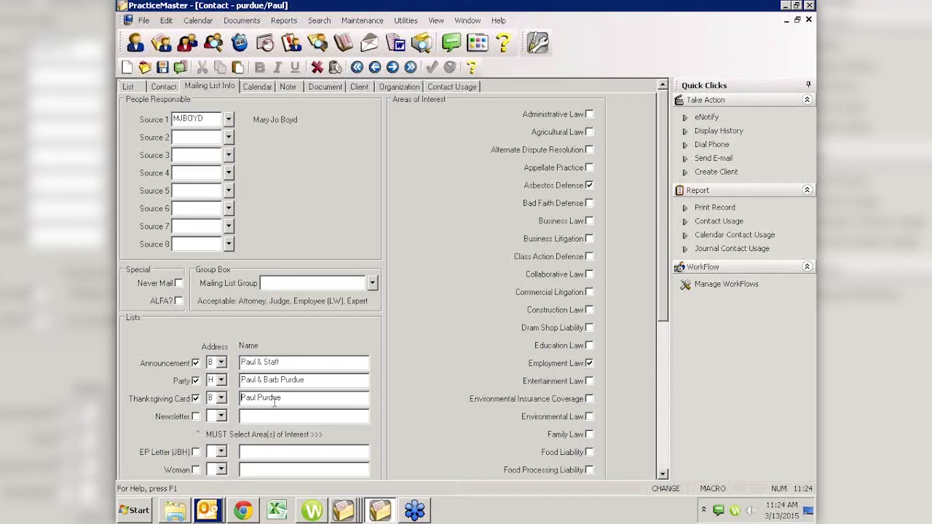
# - Switch back to the Employer Inc. client record window
pyautogui.click(478, 25)
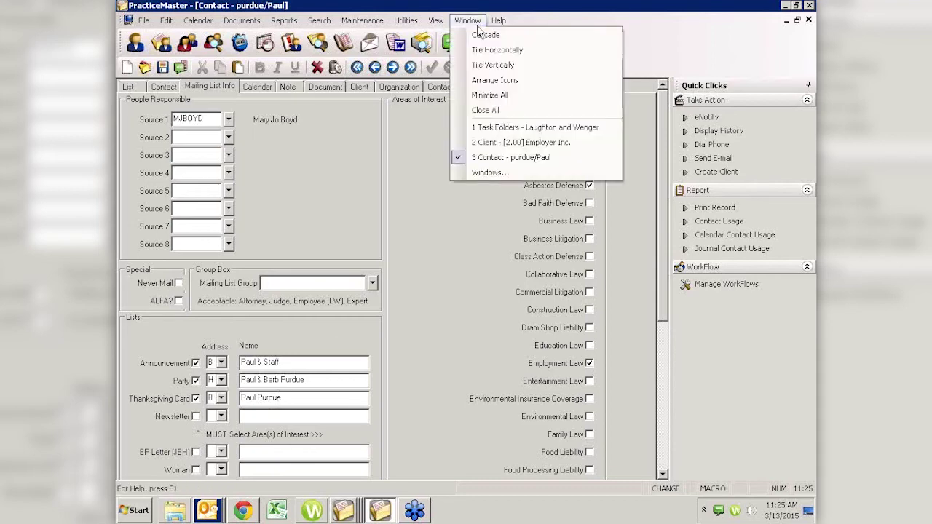
pyautogui.click(497, 146)
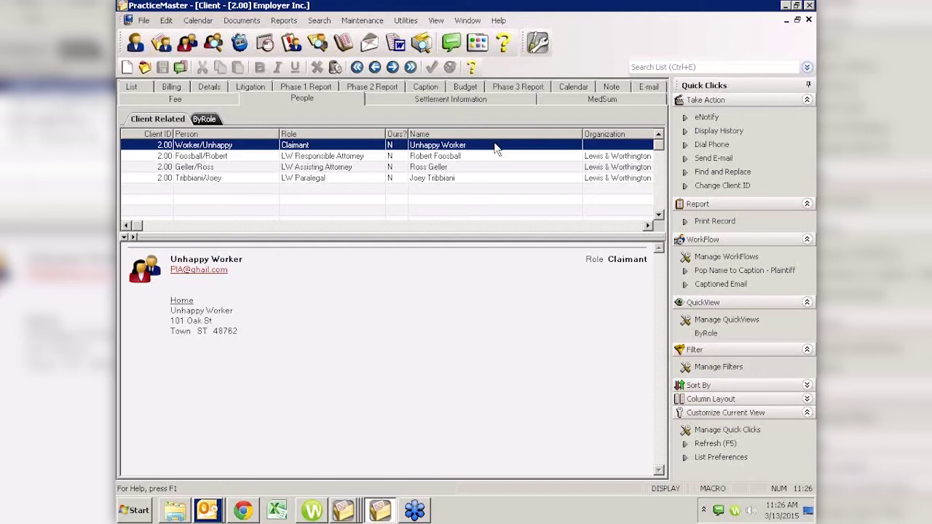
# - Open Reports > Report Writer and sort the report list by Title
pyautogui.click(284, 20)
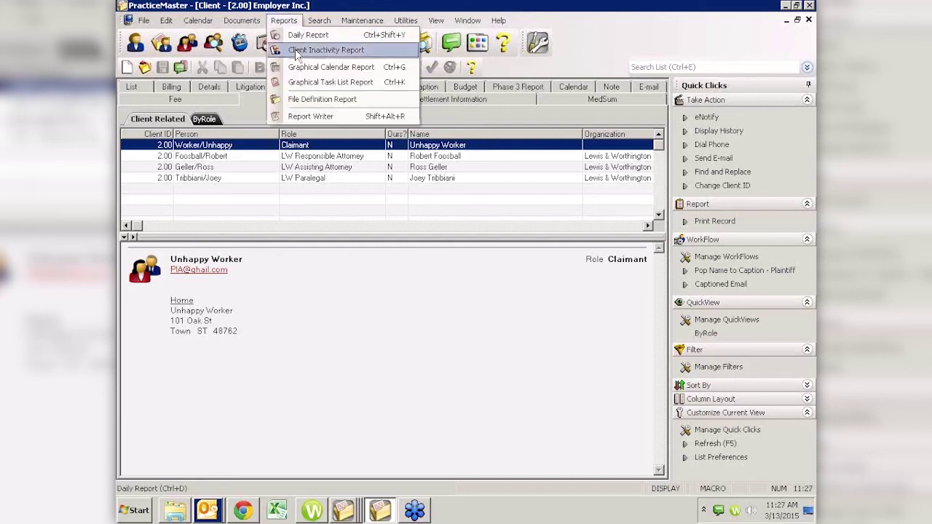
pyautogui.click(311, 116)
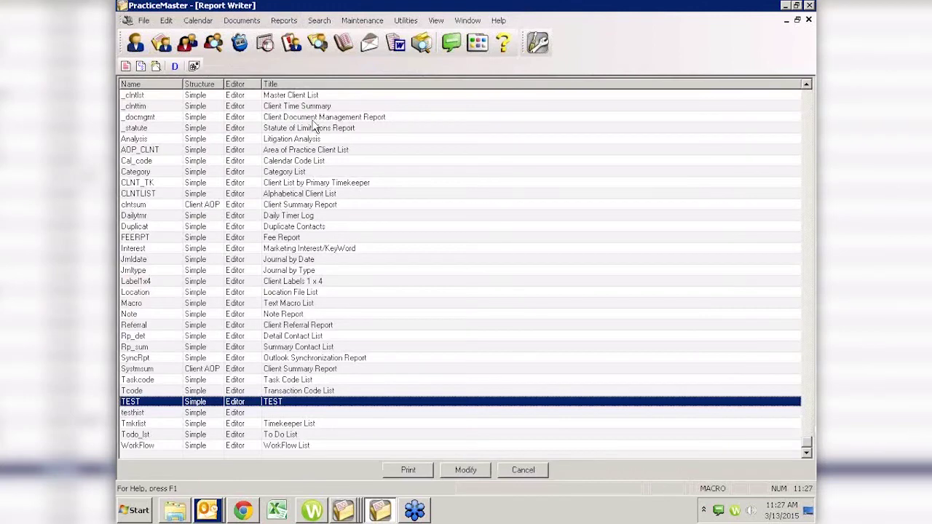
pyautogui.click(324, 84)
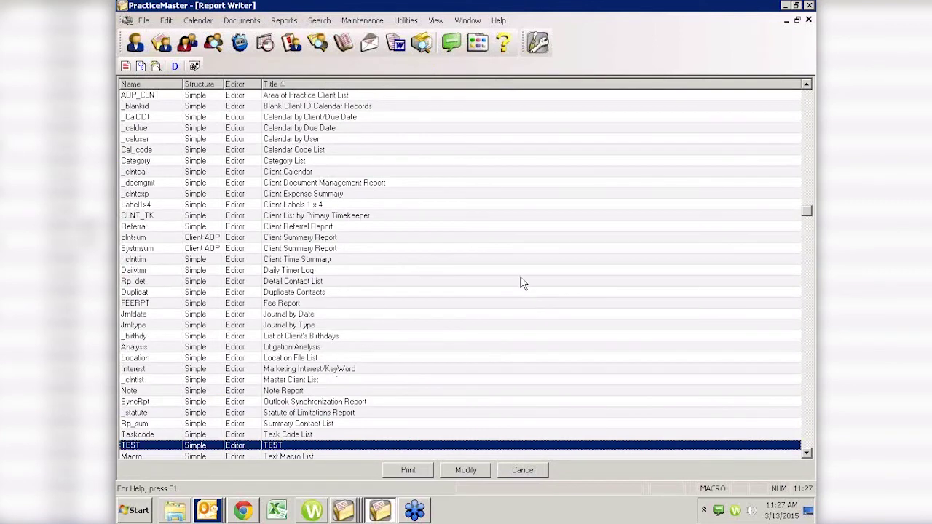
# - Close the Report Writer window to return to the client's People tab
pyautogui.click(808, 20)
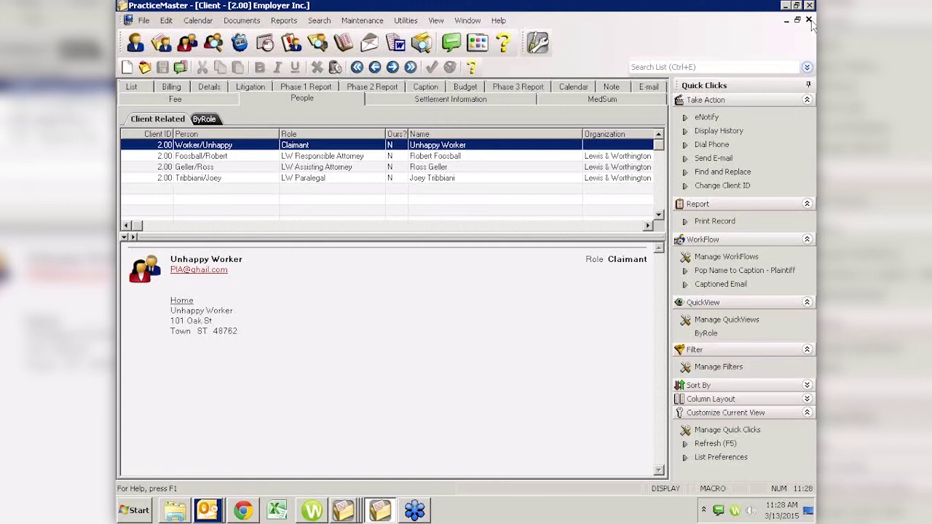
# - In Chrome, replace the old webinar tab with a new tab loading attorneycomputersystems.com
pyautogui.click(244, 513)
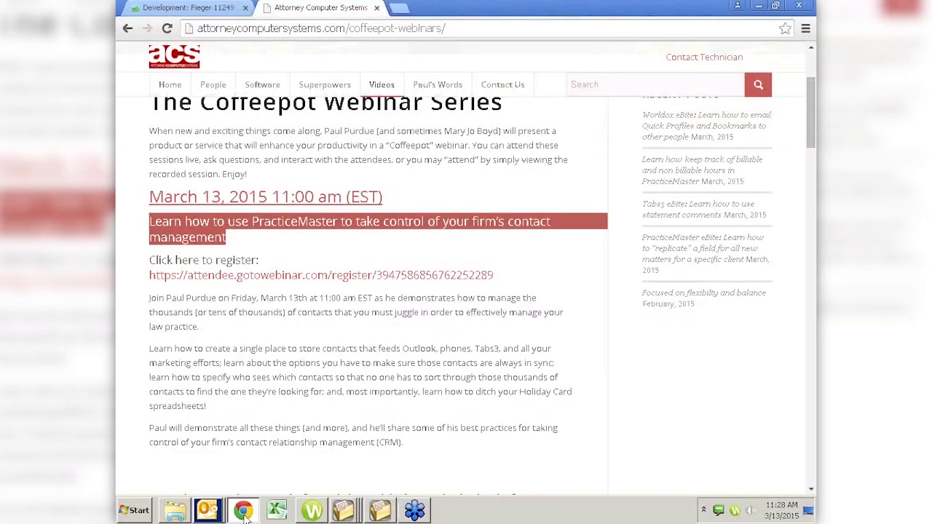
pyautogui.click(376, 8)
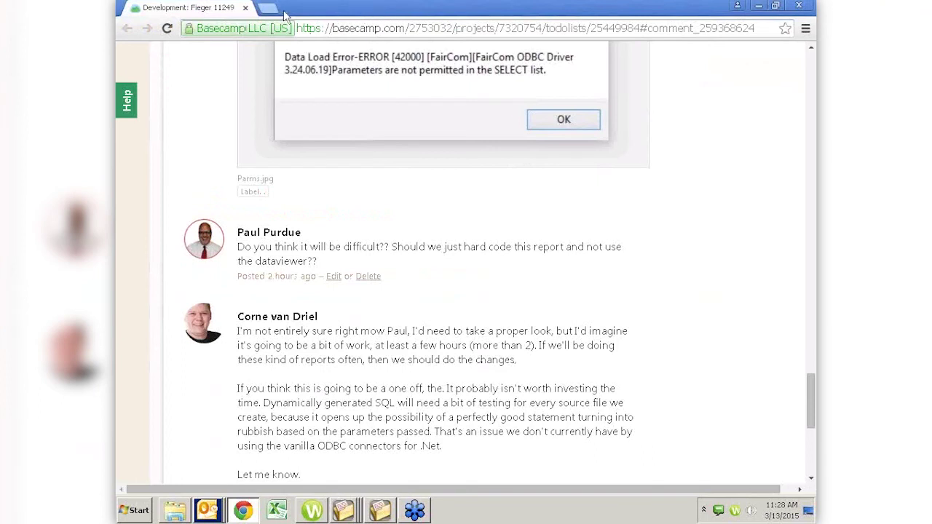
pyautogui.click(273, 10)
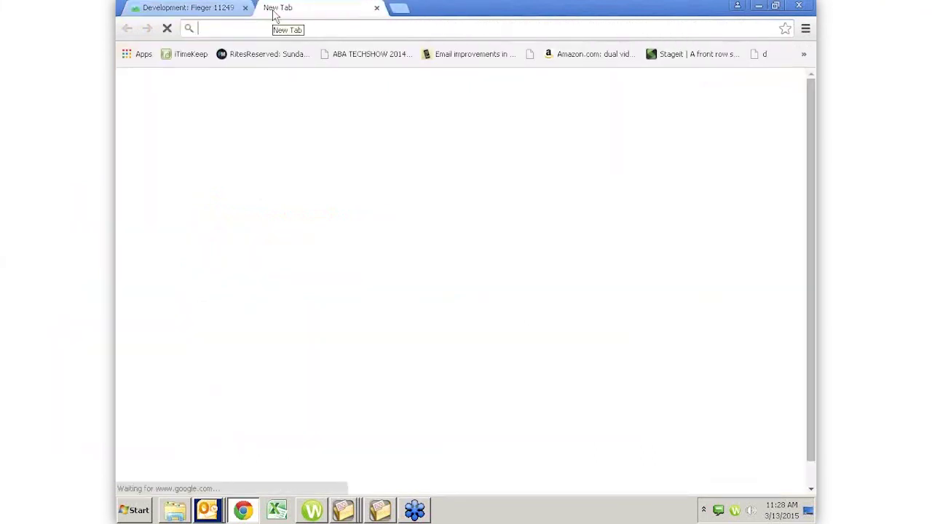
pyautogui.write('attorneycomputersystems.com')
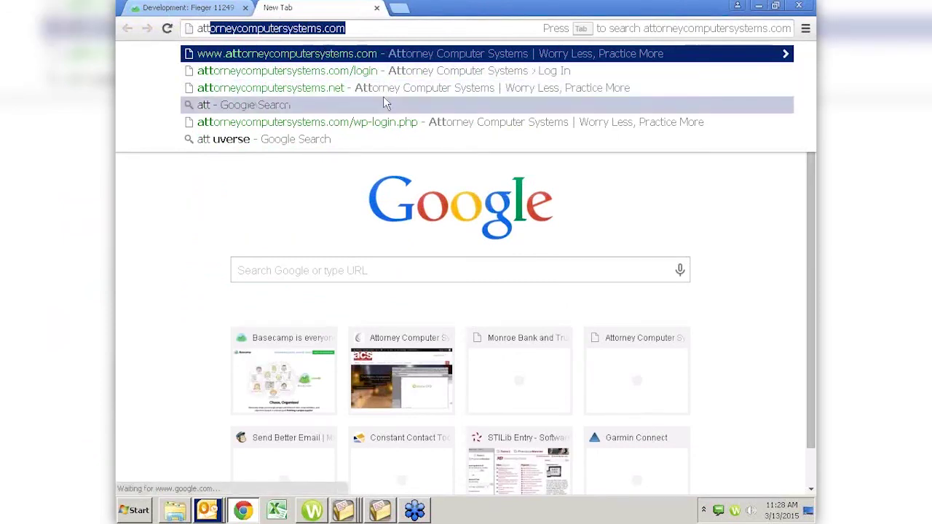
pyautogui.click(361, 27)
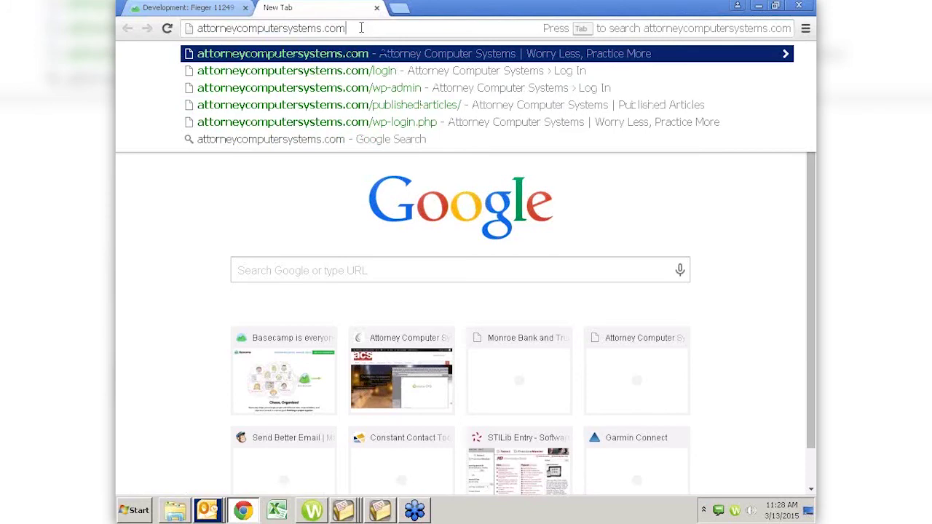
pyautogui.press('Return')
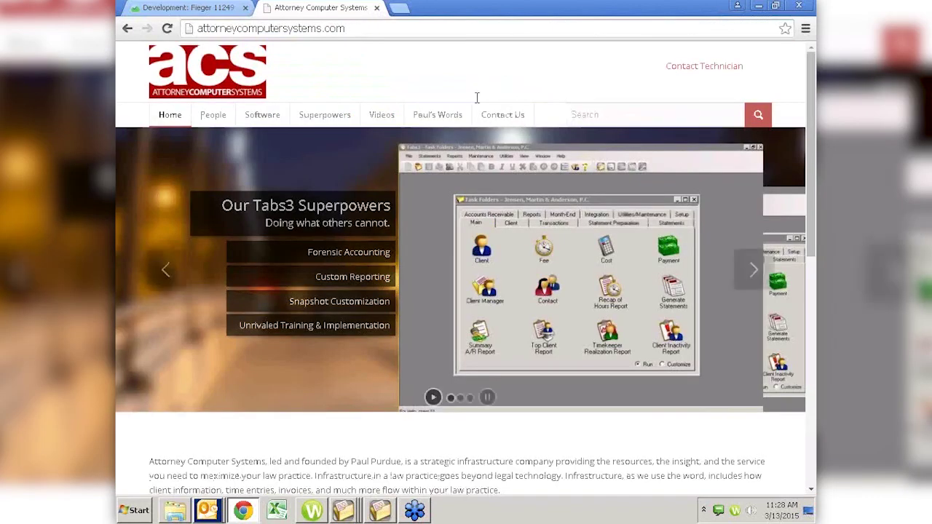
# - Go to Coffeepot Webinars from the site's Videos menu
pyautogui.moveTo(381, 117)
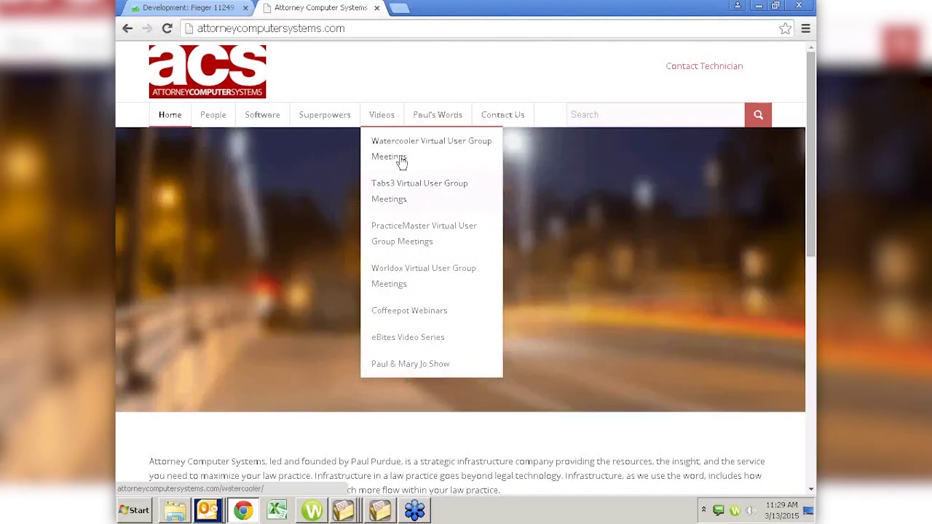
pyautogui.click(400, 313)
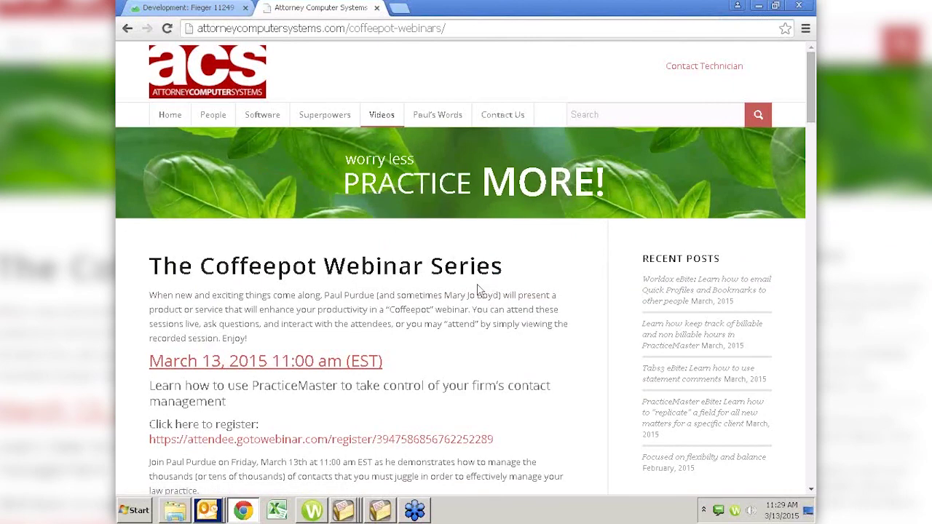
pyautogui.scroll(-2, 477, 290)
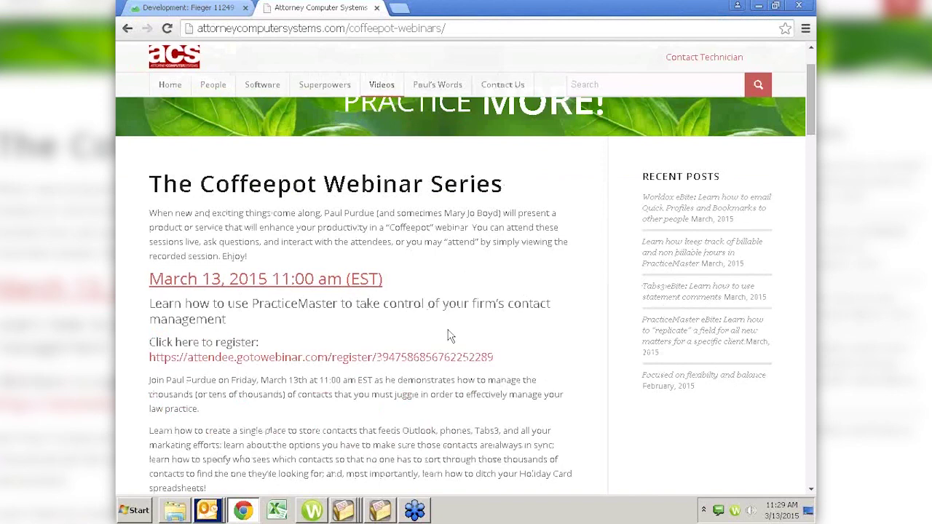
pyautogui.scroll(-3, 447, 336)
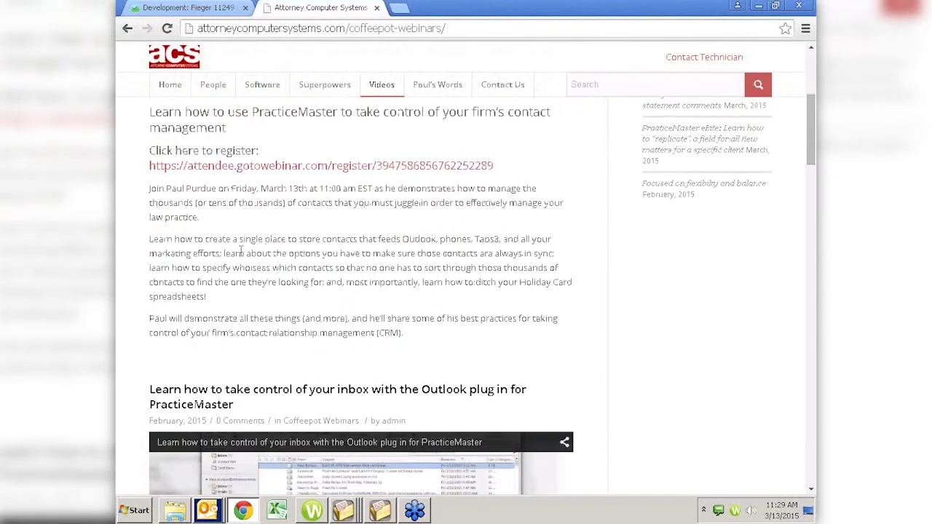
pyautogui.scroll(-2, 244, 253)
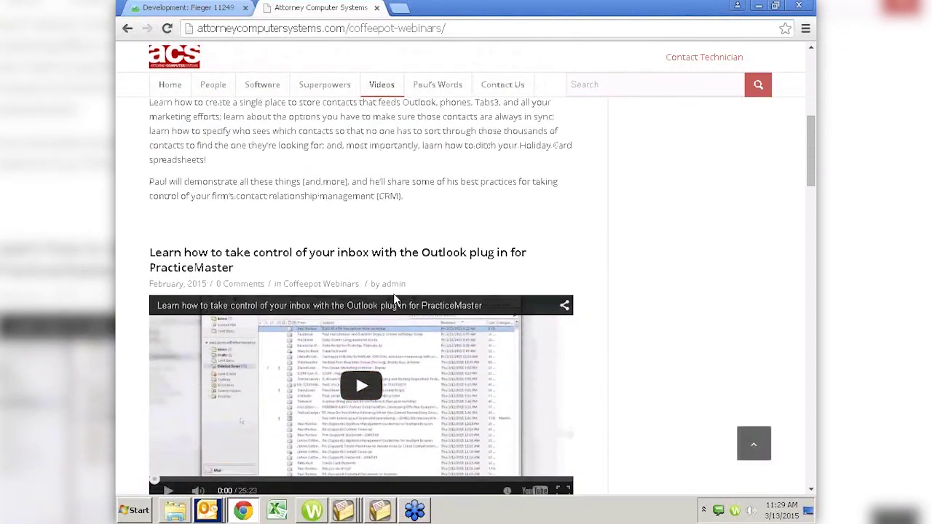
pyautogui.scroll(-2, 393, 293)
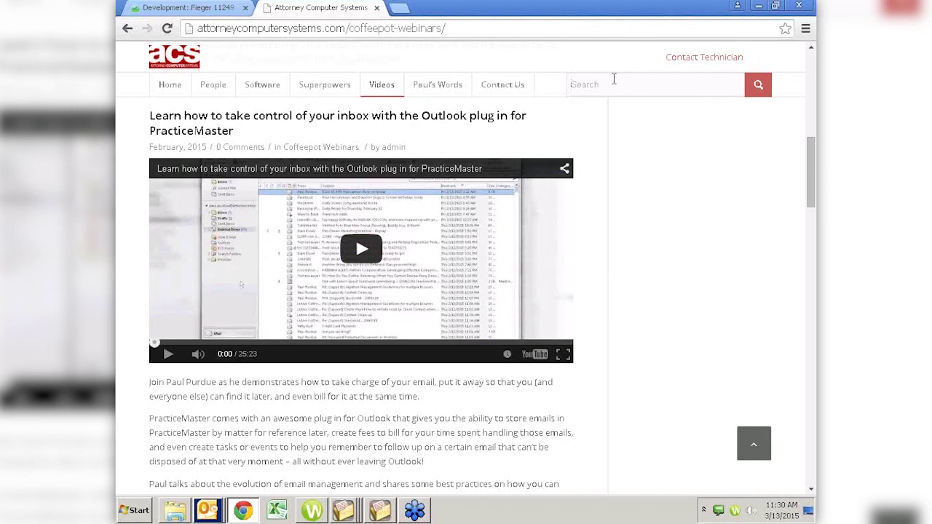
# - Search the site for 'marketing' and scroll through the 7 results
pyautogui.write('marketing')
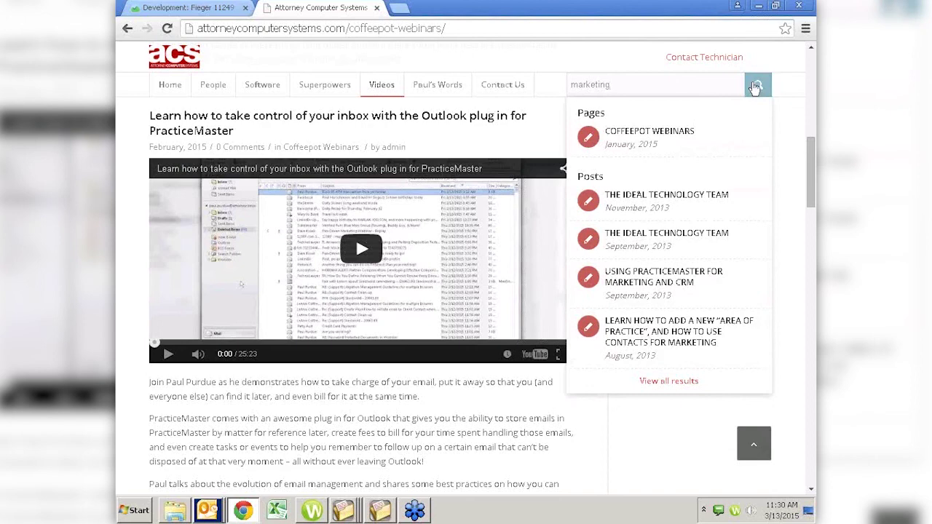
pyautogui.click(758, 86)
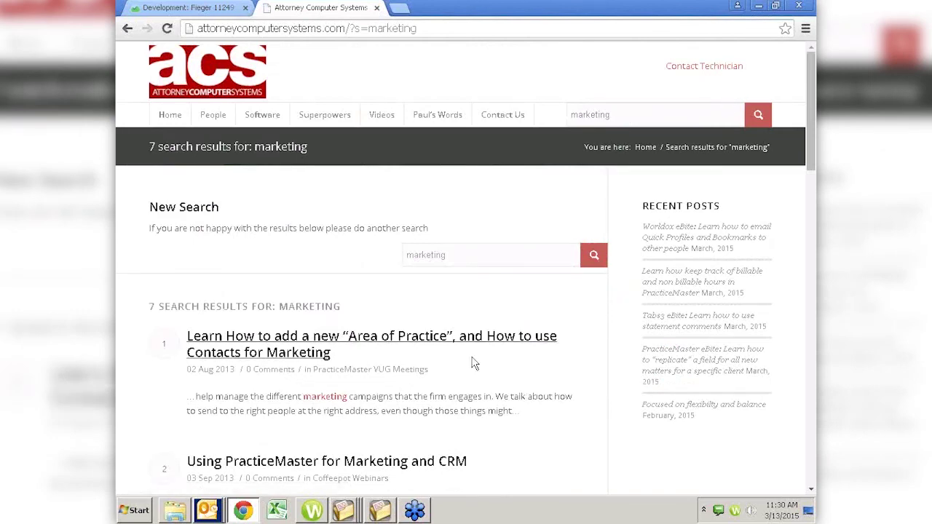
pyautogui.scroll(-3, 473, 363)
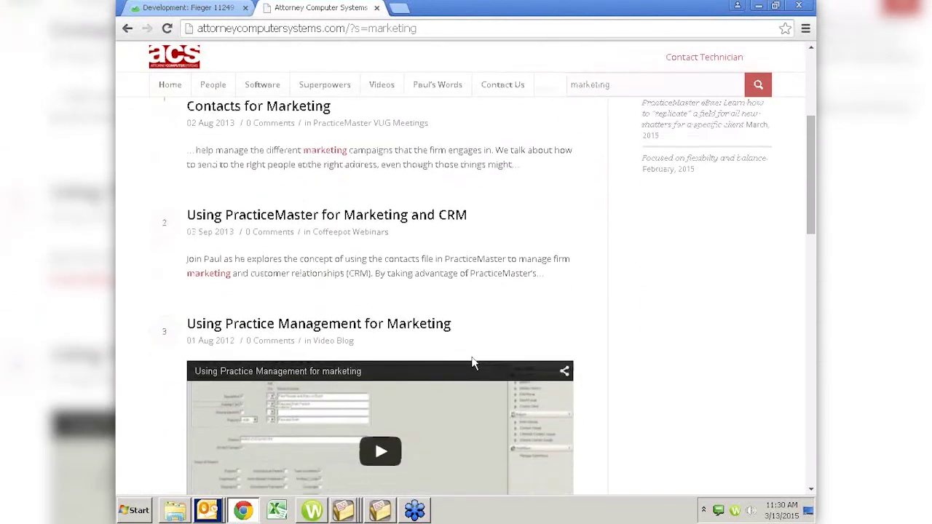
pyautogui.scroll(-2, 473, 363)
pyautogui.scroll(1, 473, 363)
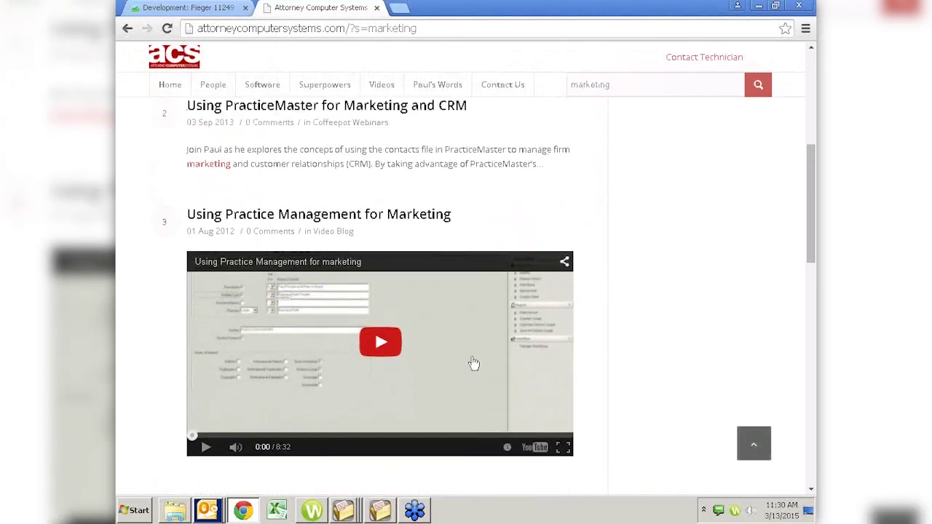
pyautogui.scroll(3, 473, 362)
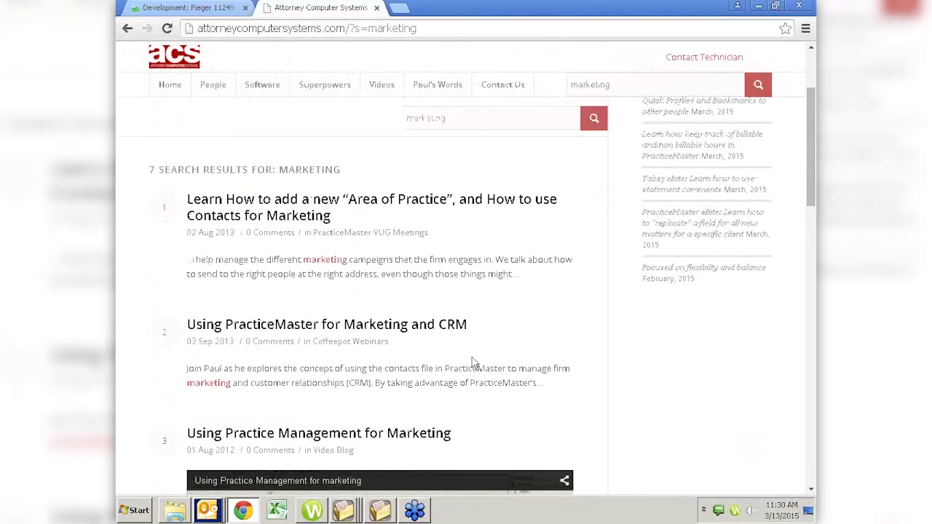